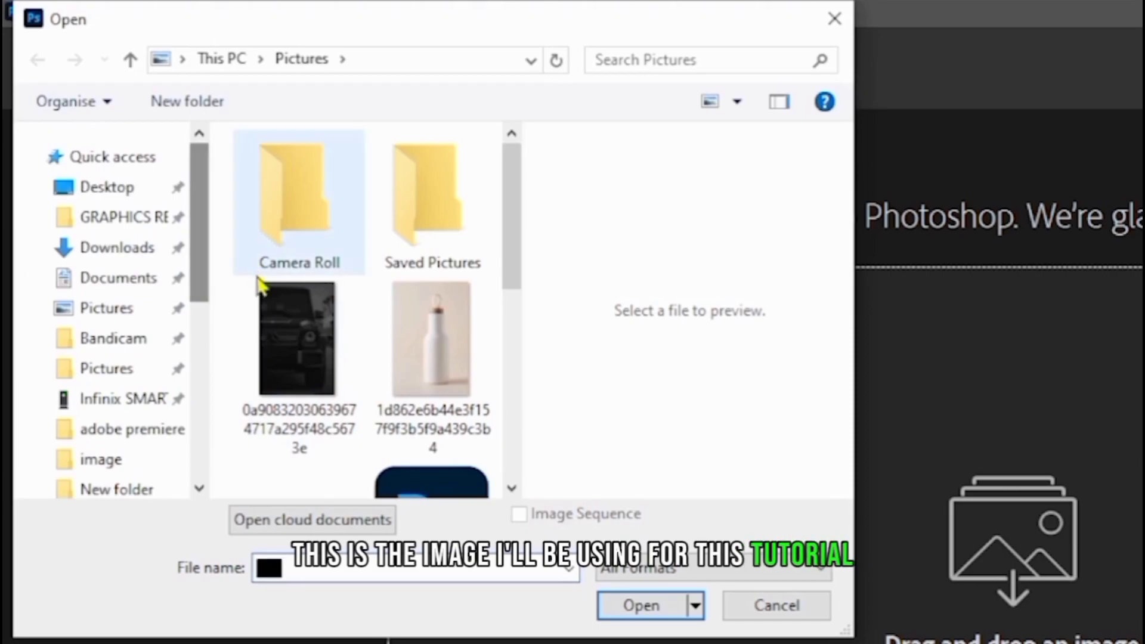
# - Open the dark front-view car image and add a new layer named "first light"
pyautogui.click(295, 334)
pyautogui.click(434, 411)
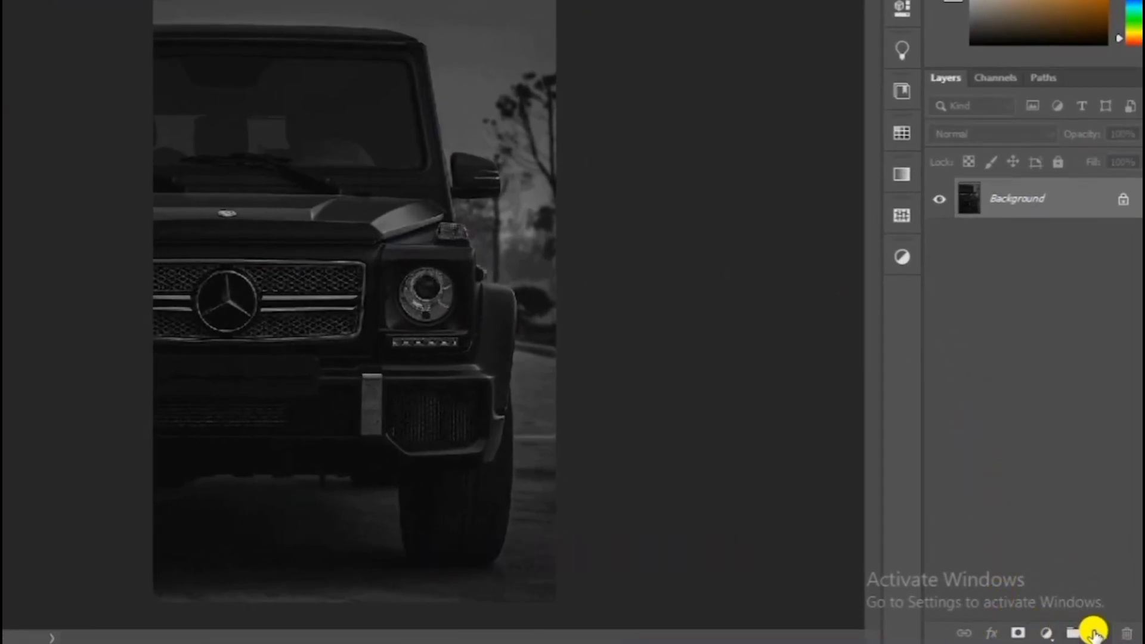
pyautogui.click(1097, 632)
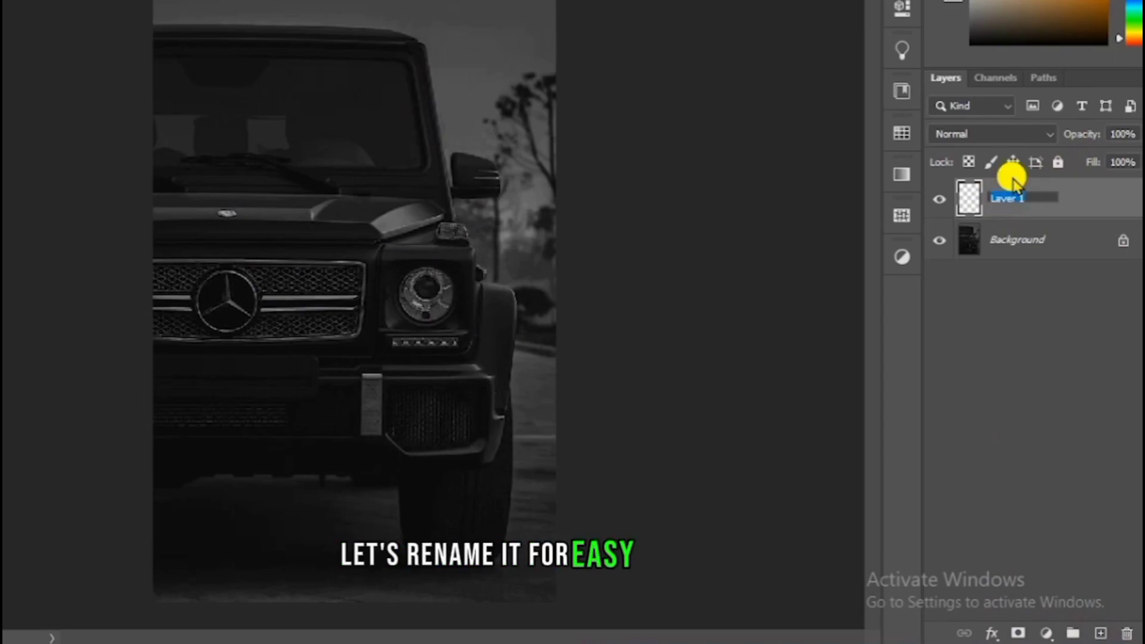
pyautogui.write('first liht')
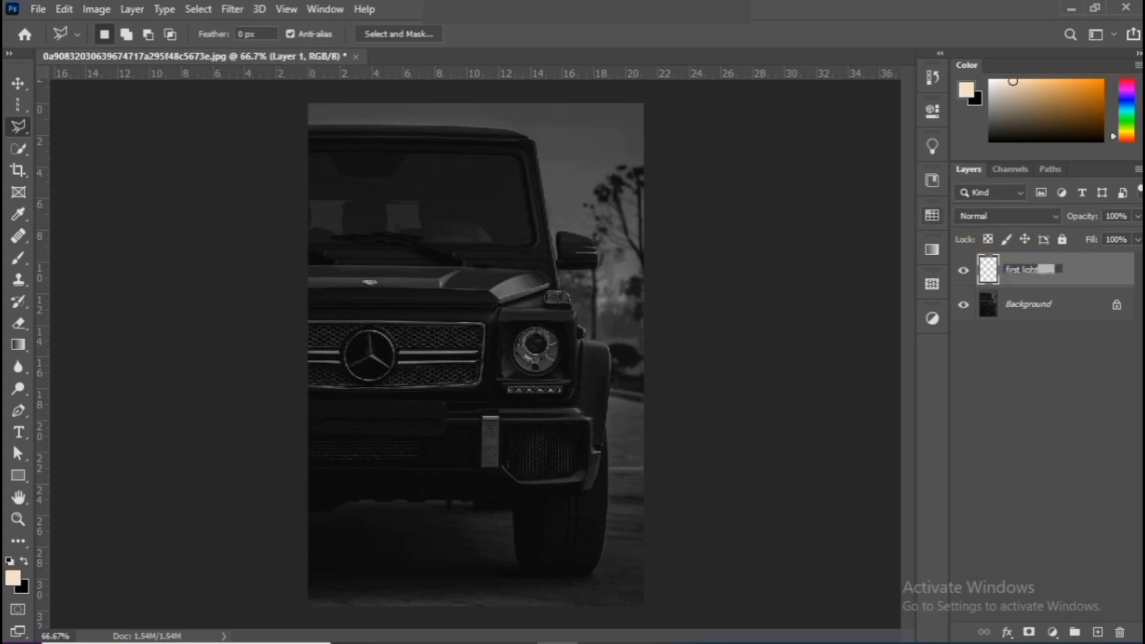
pyautogui.click(934, 221)
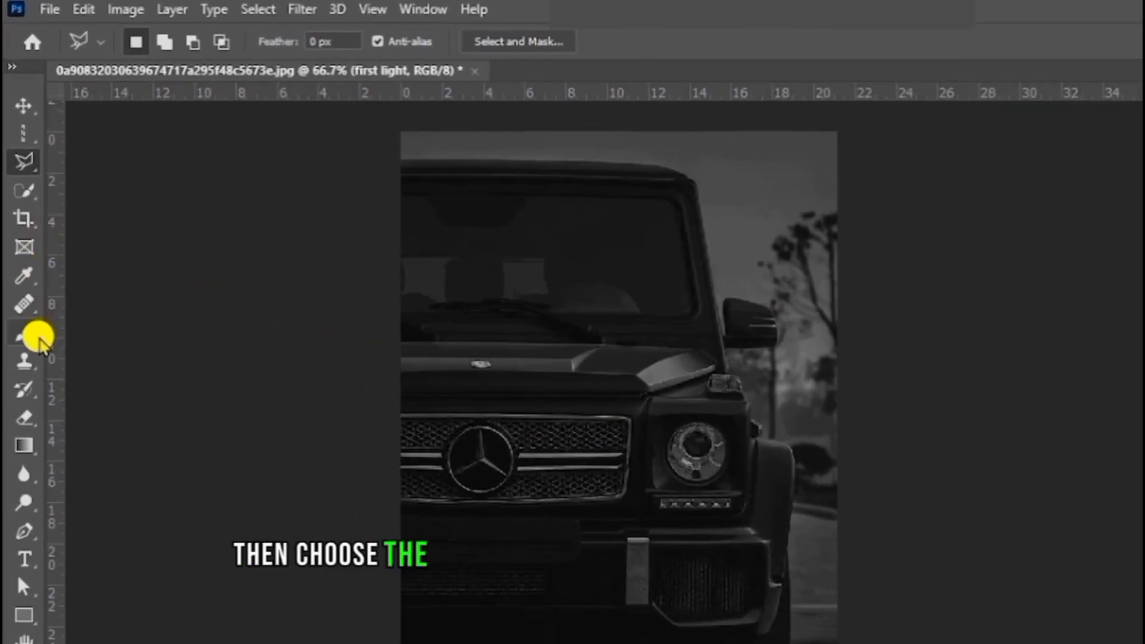
# - Choose the Brush tool with the Soft Round tip and reduce its size to 100 px
pyautogui.click(26, 261)
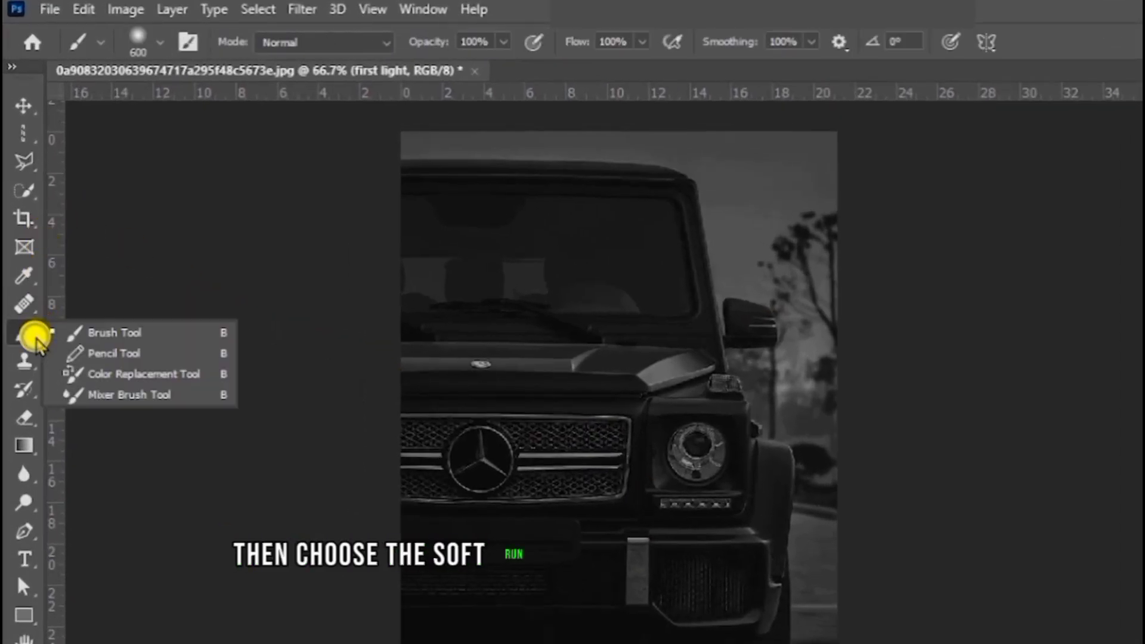
pyautogui.click(99, 332)
pyautogui.click(163, 42)
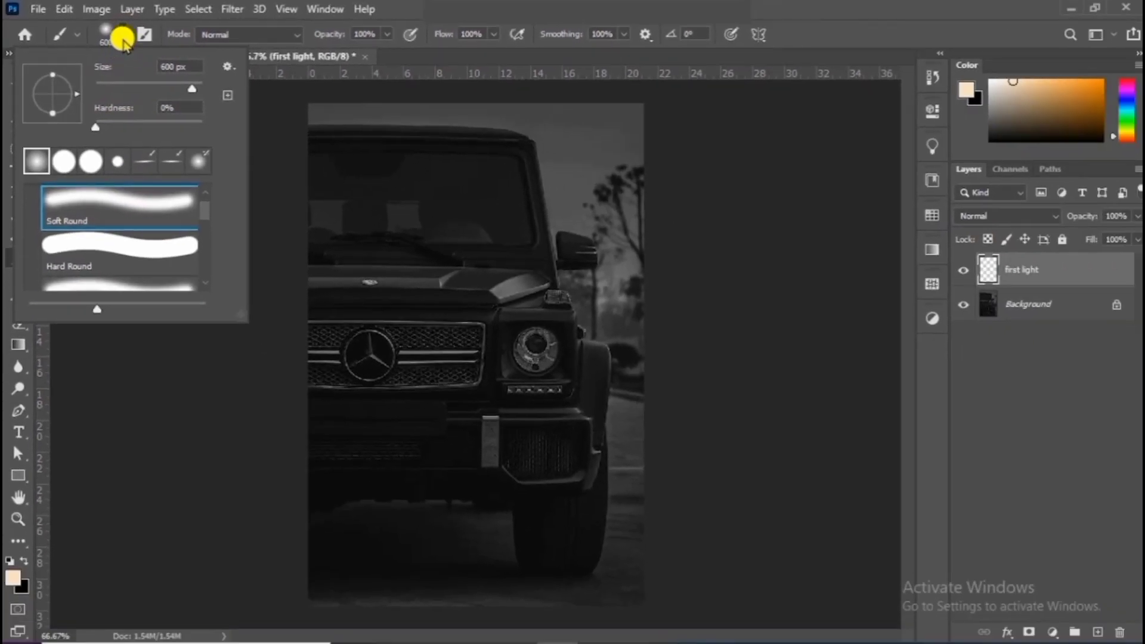
pyautogui.click(122, 41)
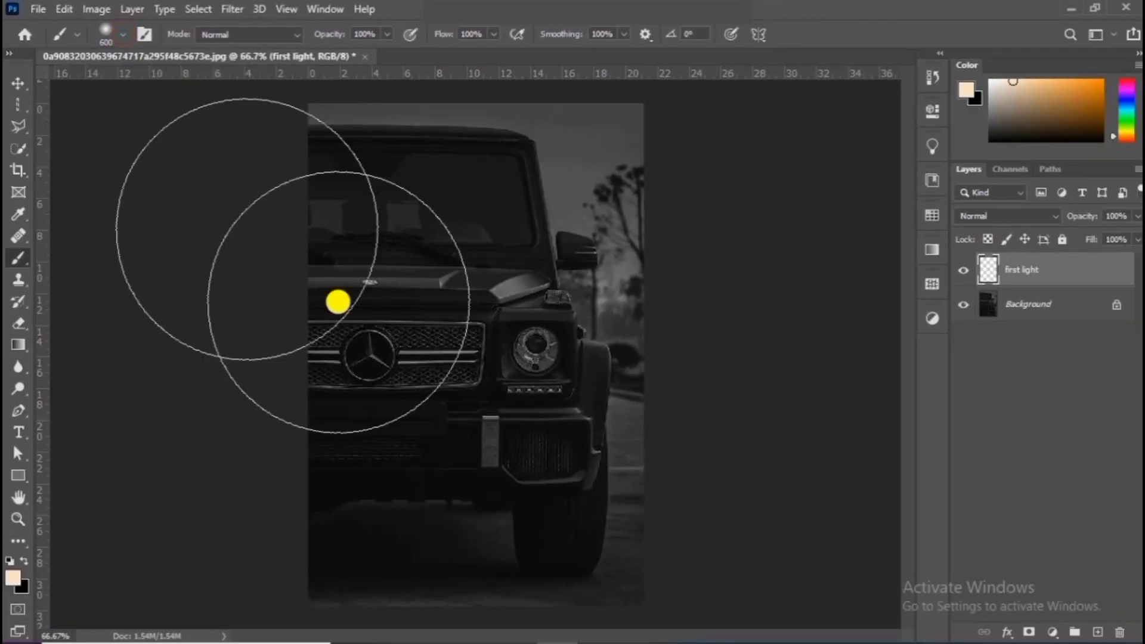
pyautogui.press('[')
pyautogui.press('[')
pyautogui.press('[')
pyautogui.press('[')
pyautogui.press('[')
pyautogui.press('[')
pyautogui.press('[')
pyautogui.press('[')
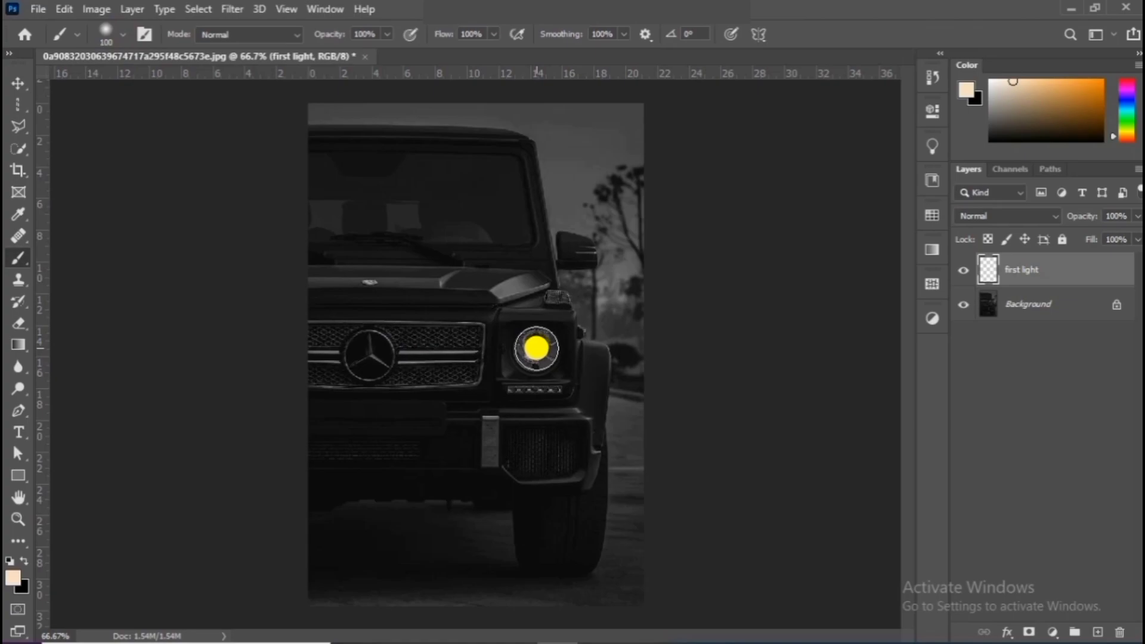
# - Dab the headlight with colour #f8e0c3 and set the first light layer's blend mode to Linear Dodge (Add)
pyautogui.click(967, 90)
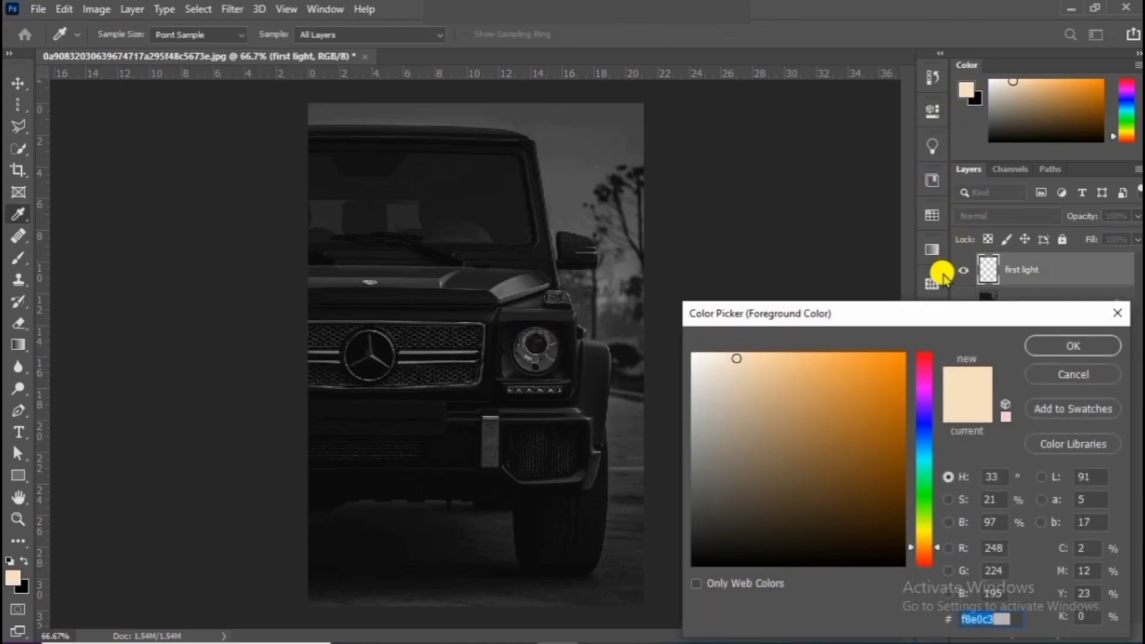
pyautogui.click(1064, 347)
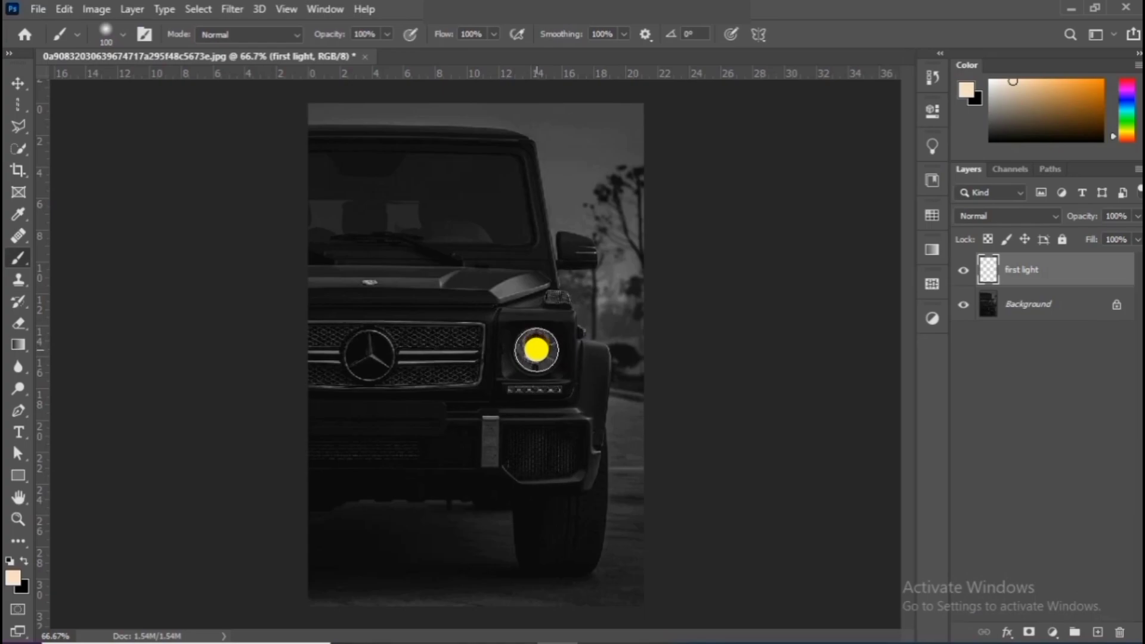
pyautogui.click(537, 349)
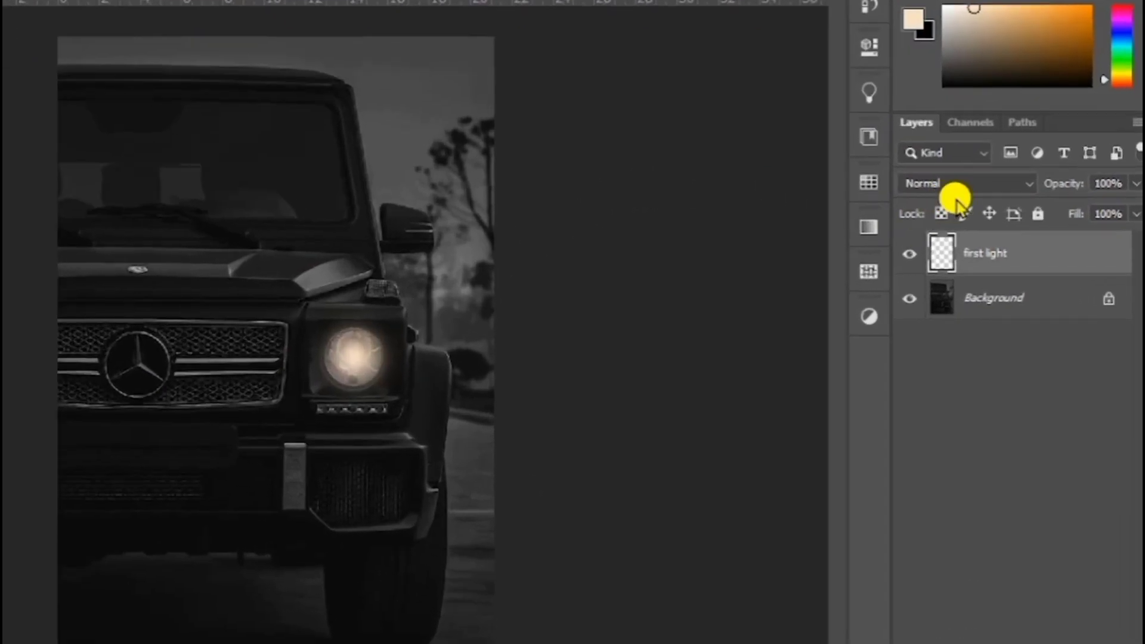
pyautogui.click(1008, 184)
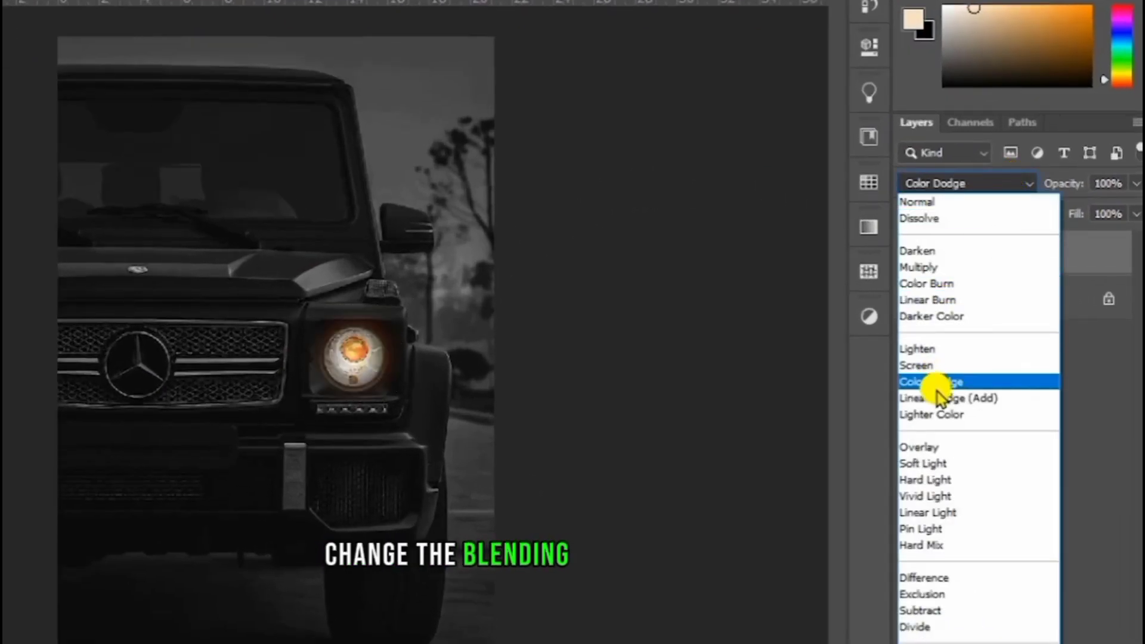
pyautogui.click(947, 398)
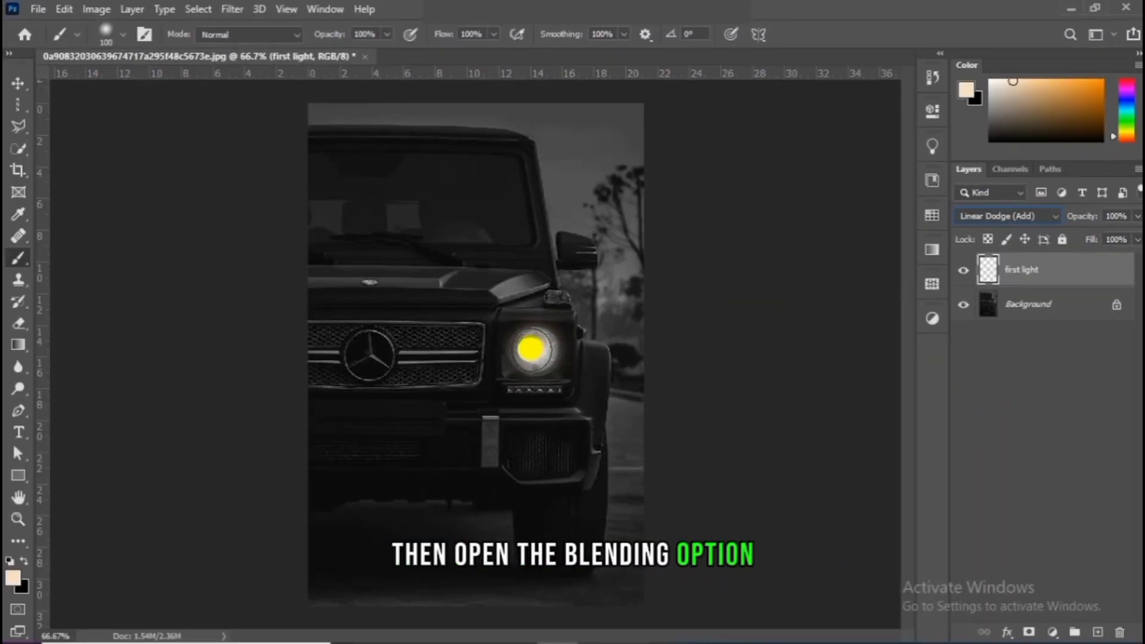
# - Add an empty layer on top, and turn off Transparency Shapes Layer in the first light layer's blending options
pyautogui.click(1098, 632)
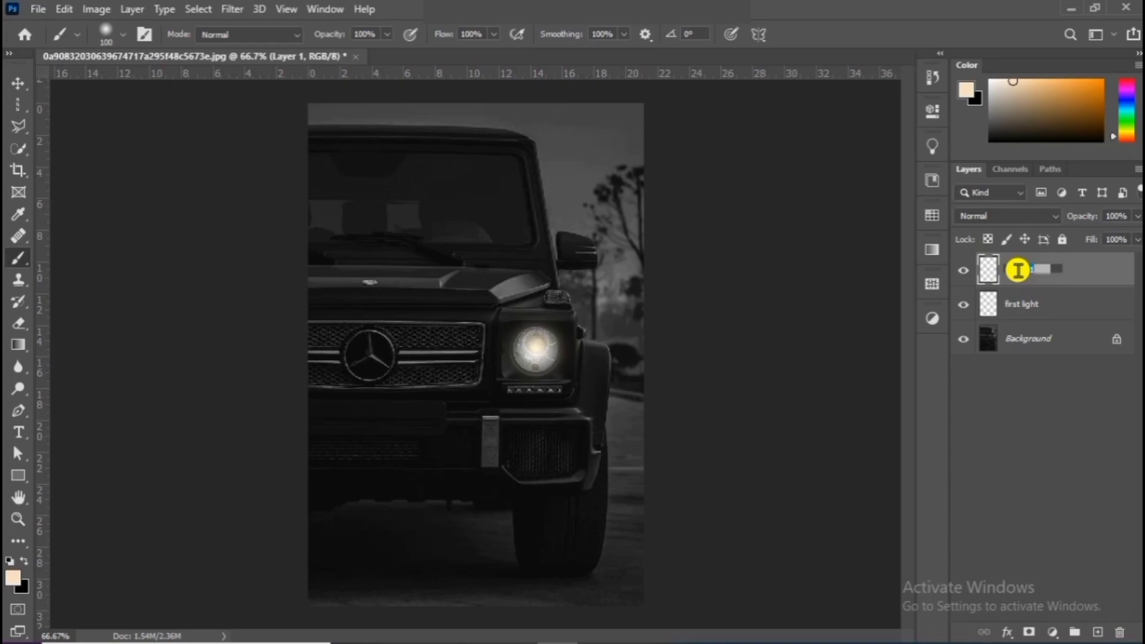
pyautogui.click(1092, 301)
pyautogui.click(1093, 304)
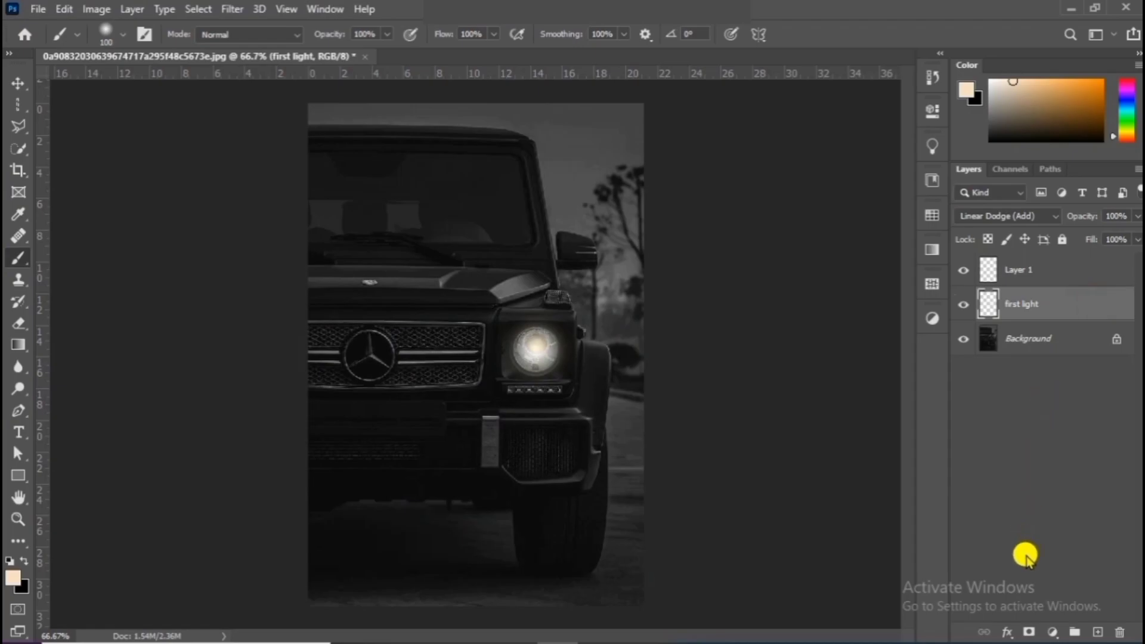
pyautogui.click(1008, 633)
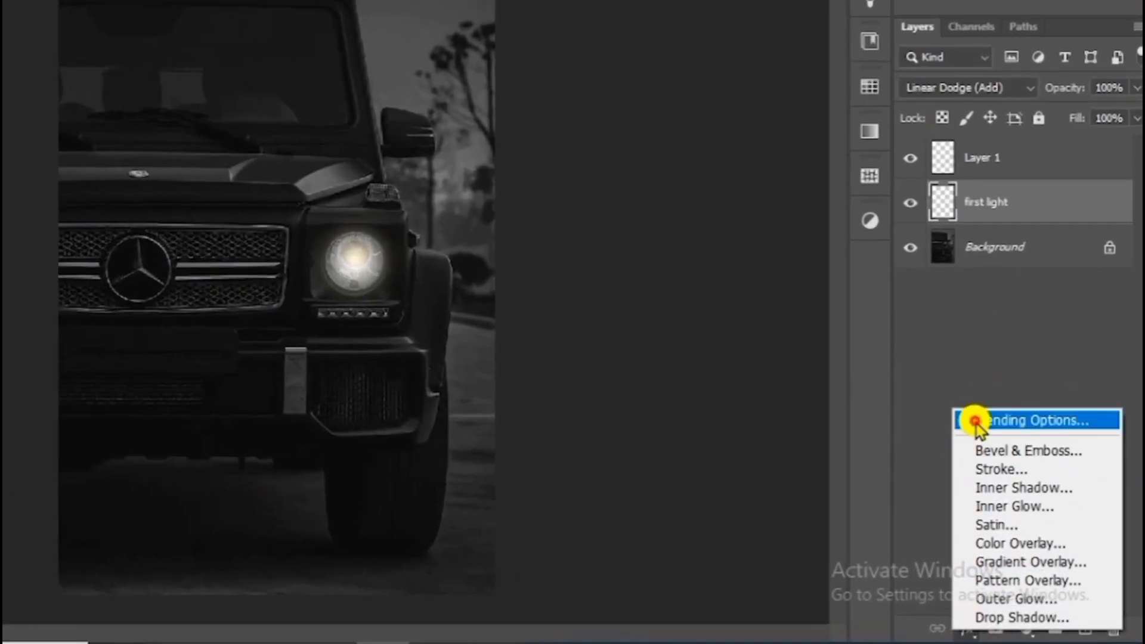
pyautogui.click(1013, 470)
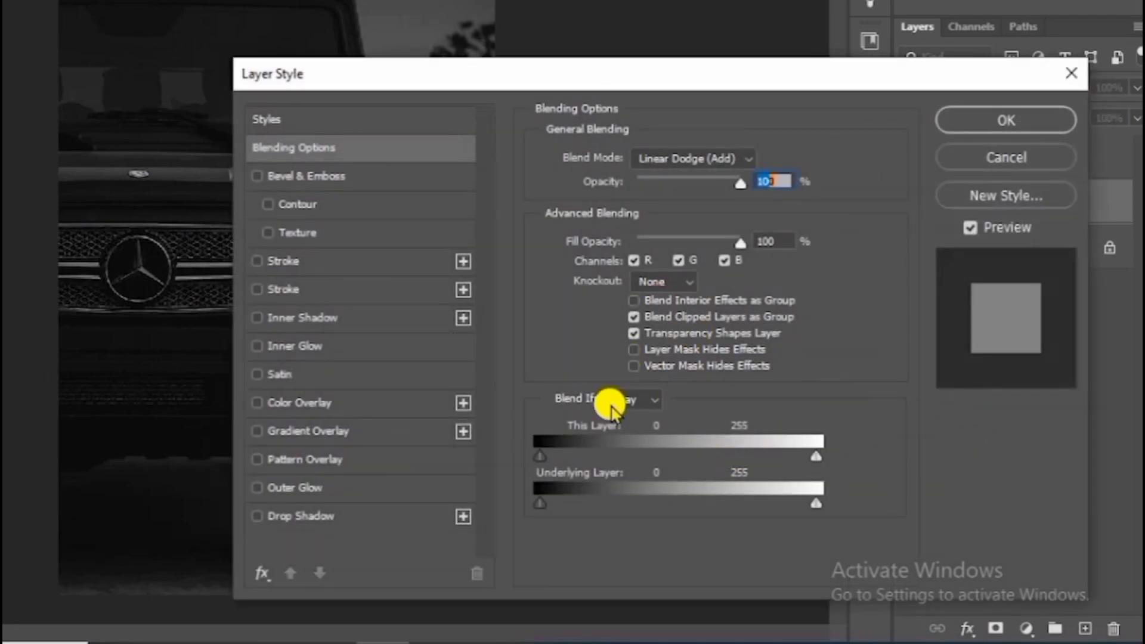
pyautogui.click(647, 334)
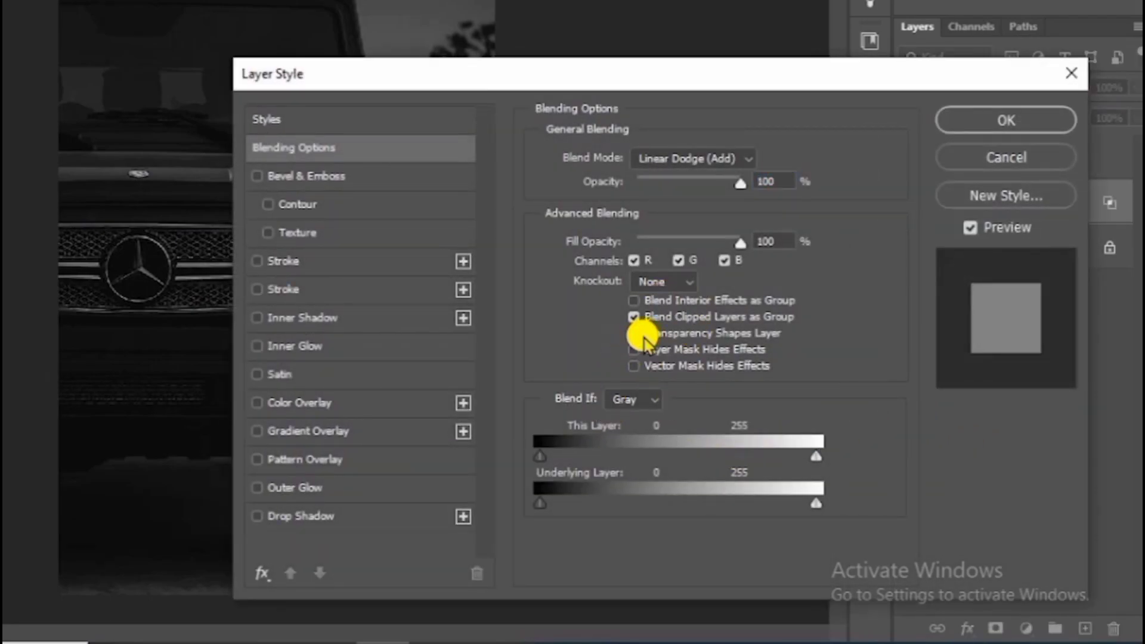
pyautogui.click(951, 124)
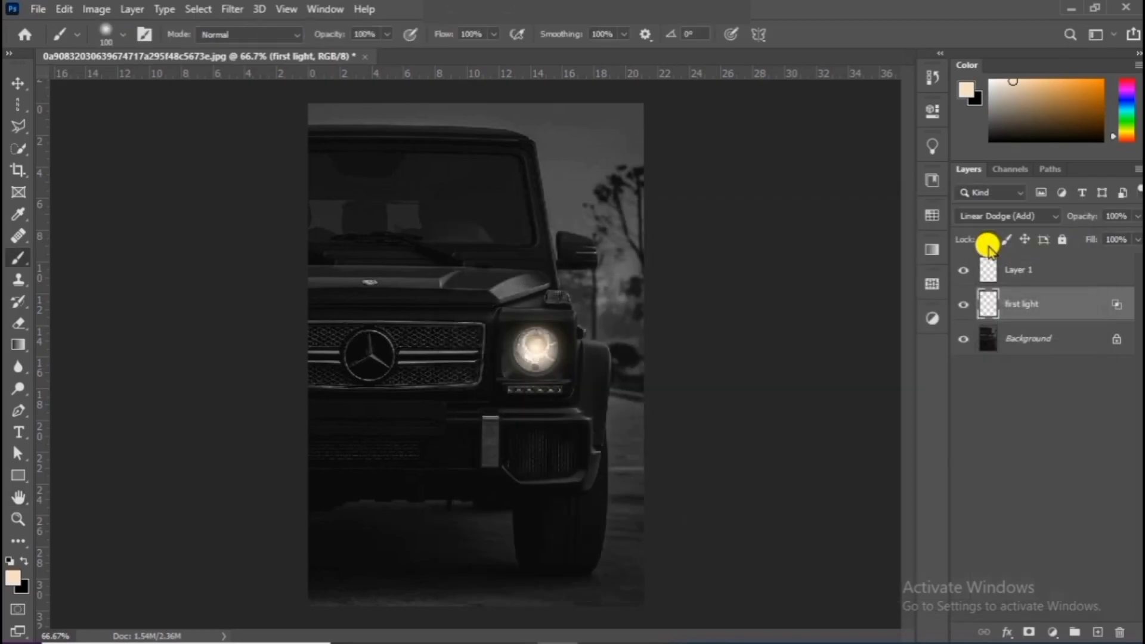
# - On the empty top layer, dab a deeper orange over the headlight with the soft brush at 125 px
pyautogui.click(1005, 268)
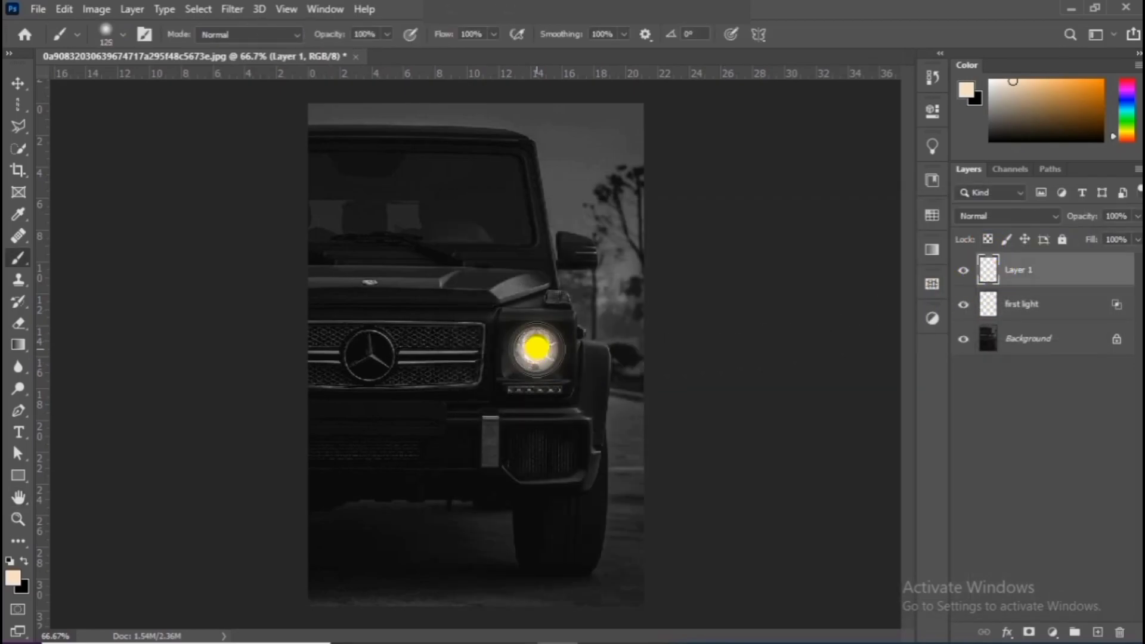
pyautogui.click(974, 91)
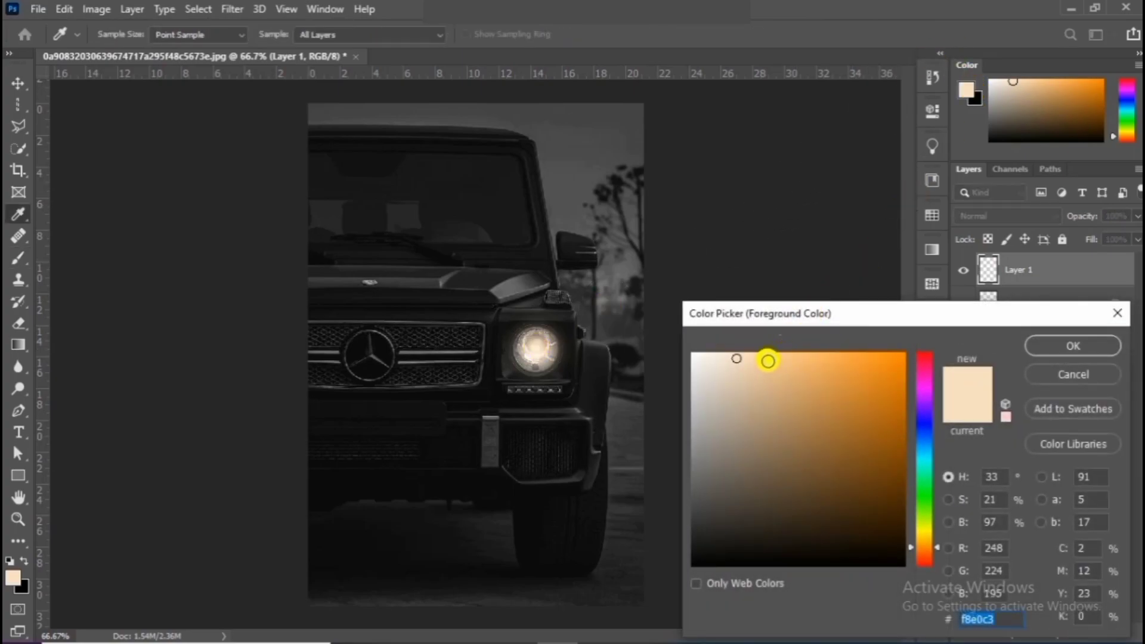
pyautogui.click(801, 356)
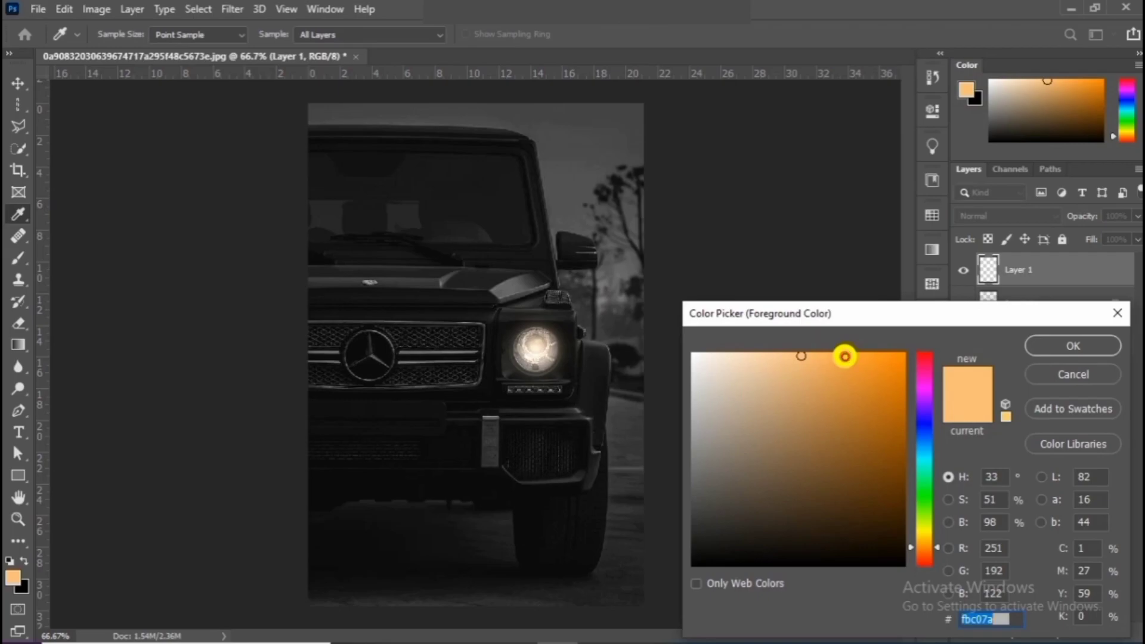
pyautogui.click(846, 357)
pyautogui.click(1054, 343)
pyautogui.press('b')
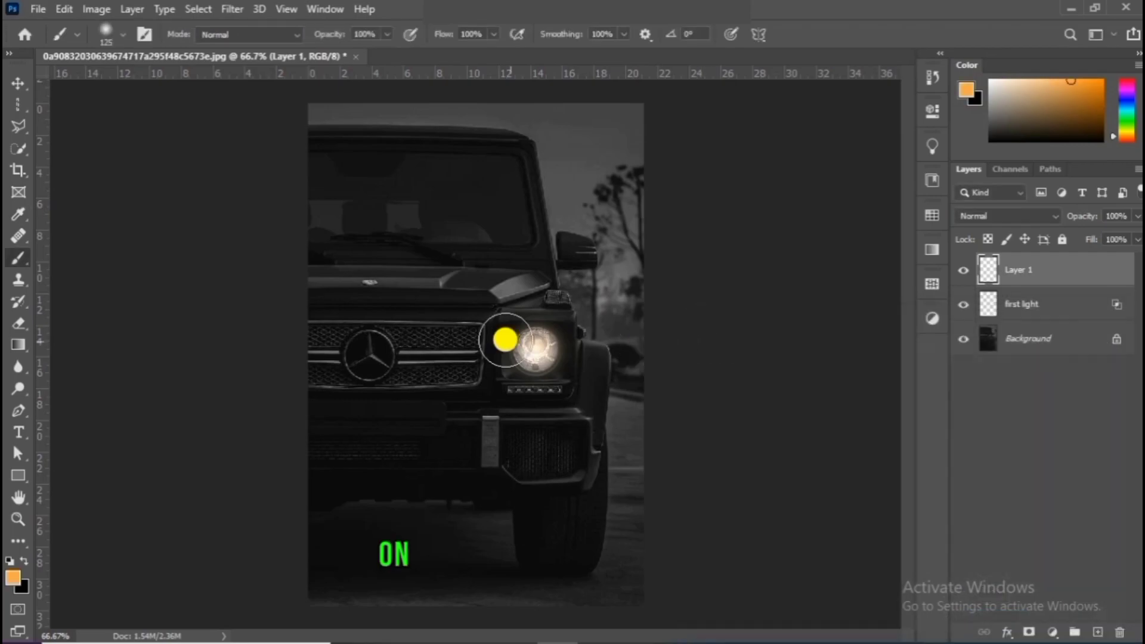
pyautogui.click(536, 349)
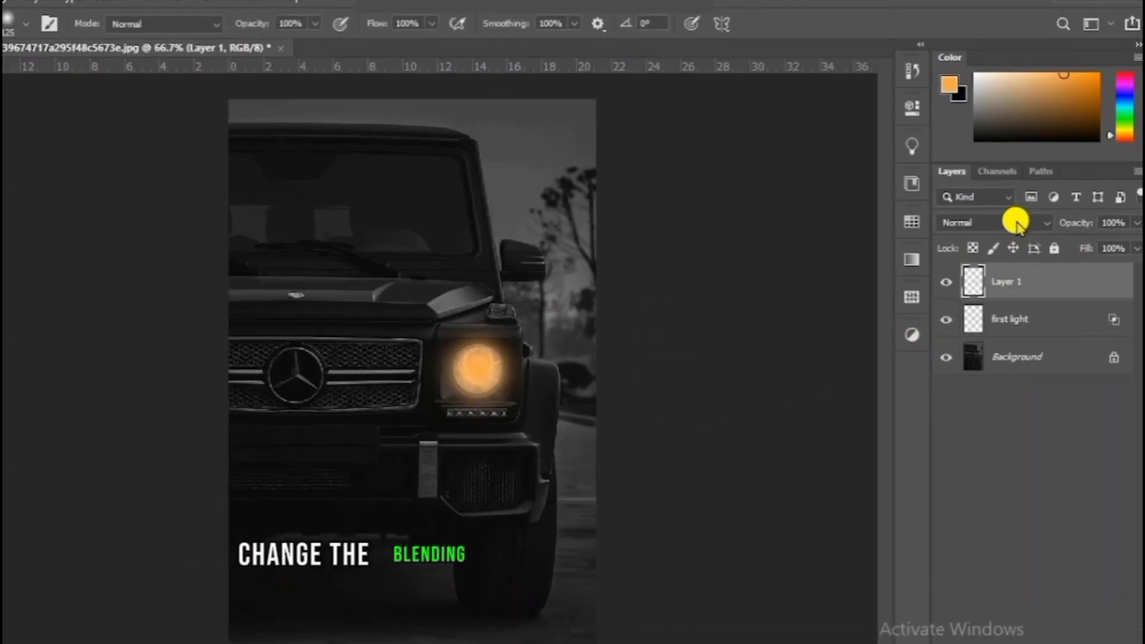
# - Set the orange glow layer's blend mode to Linear Dodge (Add) and rename it "second light"
pyautogui.click(1029, 215)
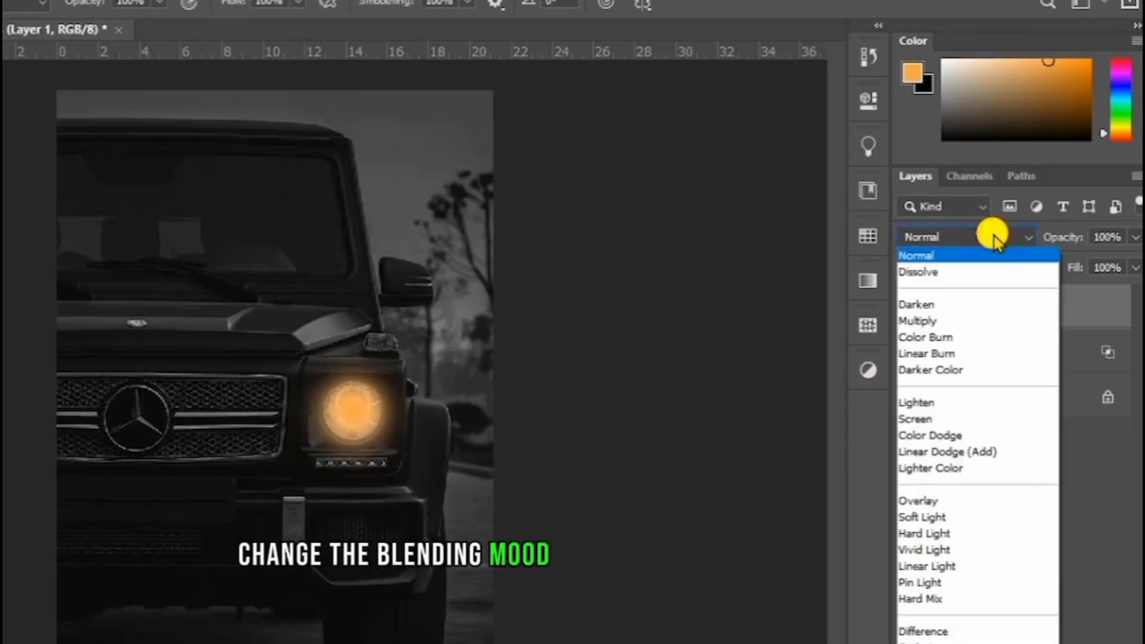
pyautogui.click(971, 455)
pyautogui.doubleClick(1024, 268)
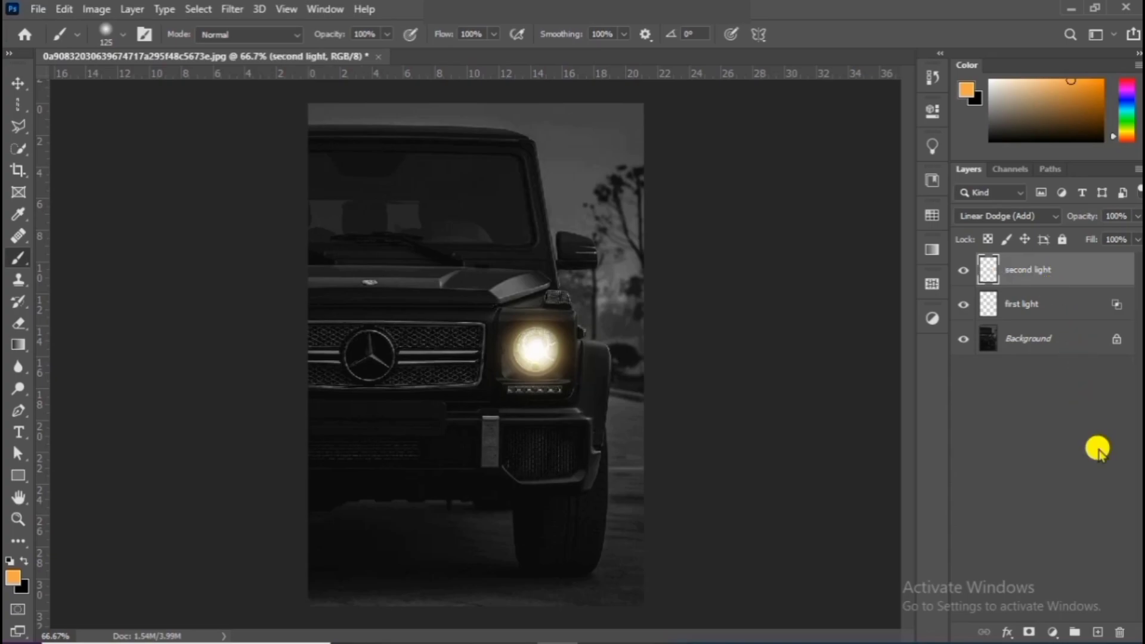
# - Turn off Transparency Shapes Layer in the second light layer's blending options
pyautogui.click(1006, 628)
pyautogui.click(1005, 465)
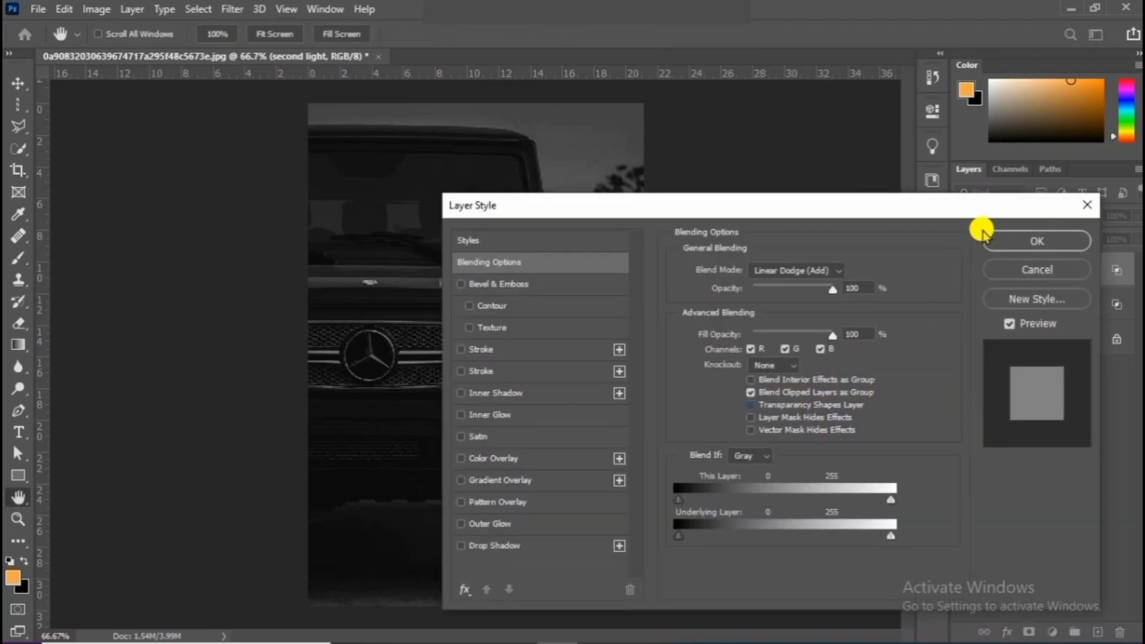
pyautogui.click(1009, 240)
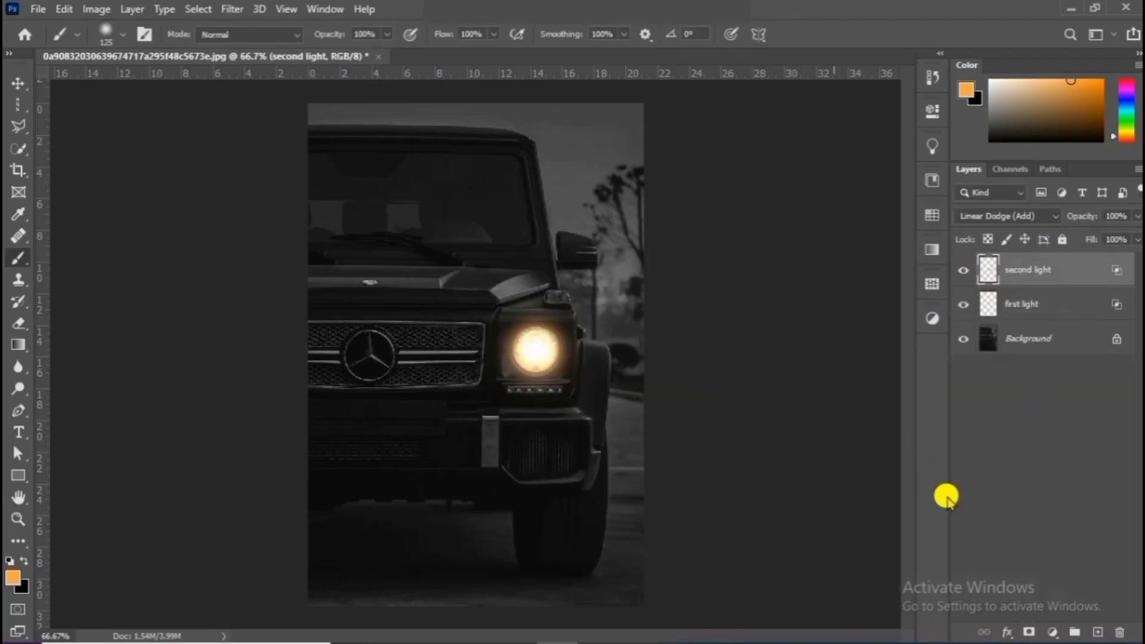
# - Add another layer and paint orange soft-brush strokes over the LED strip and the bumper edge below the headlight
pyautogui.click(1097, 629)
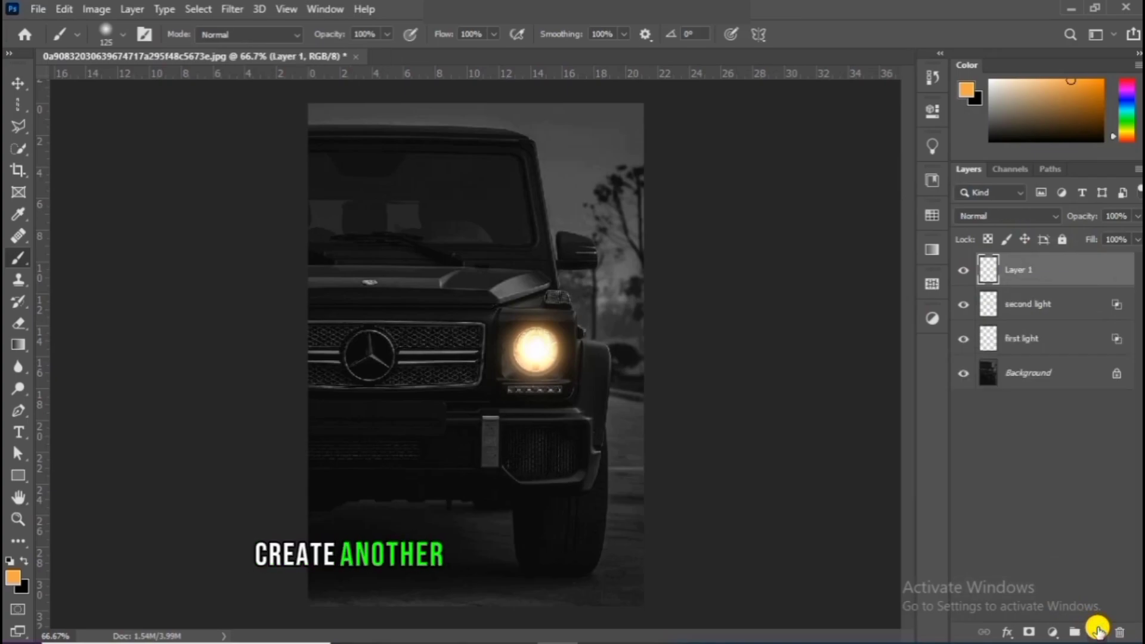
pyautogui.click(999, 260)
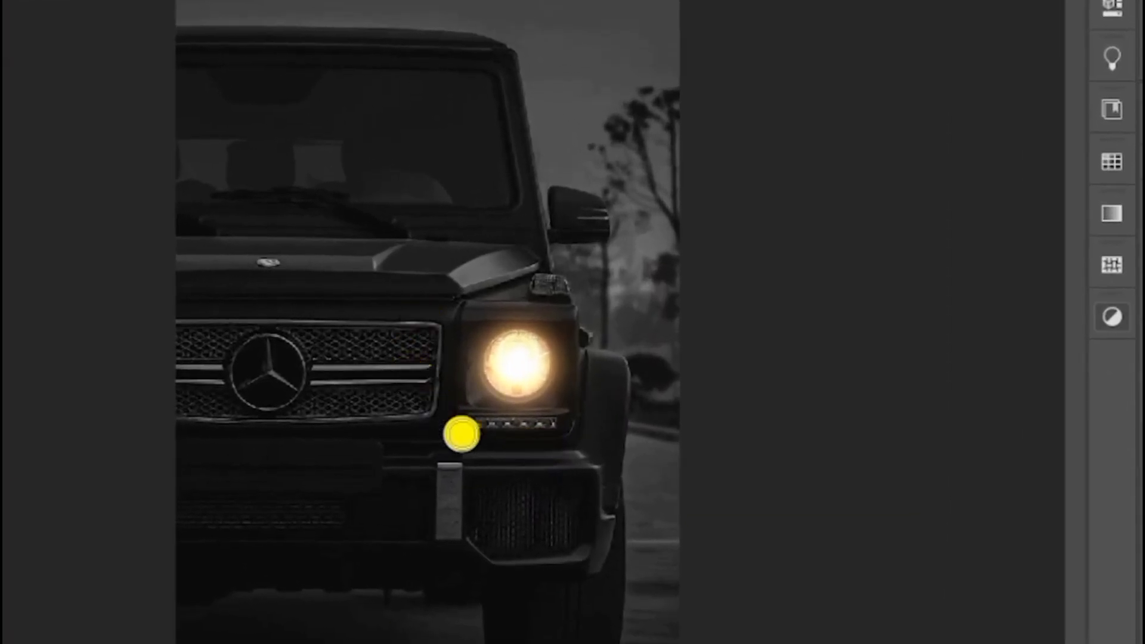
pyautogui.moveTo(475, 450); pyautogui.dragTo(588, 453)
pyautogui.moveTo(493, 414)
pyautogui.mouseDown()
pyautogui.moveTo(491, 427)
pyautogui.moveTo(572, 428)
pyautogui.mouseUp()
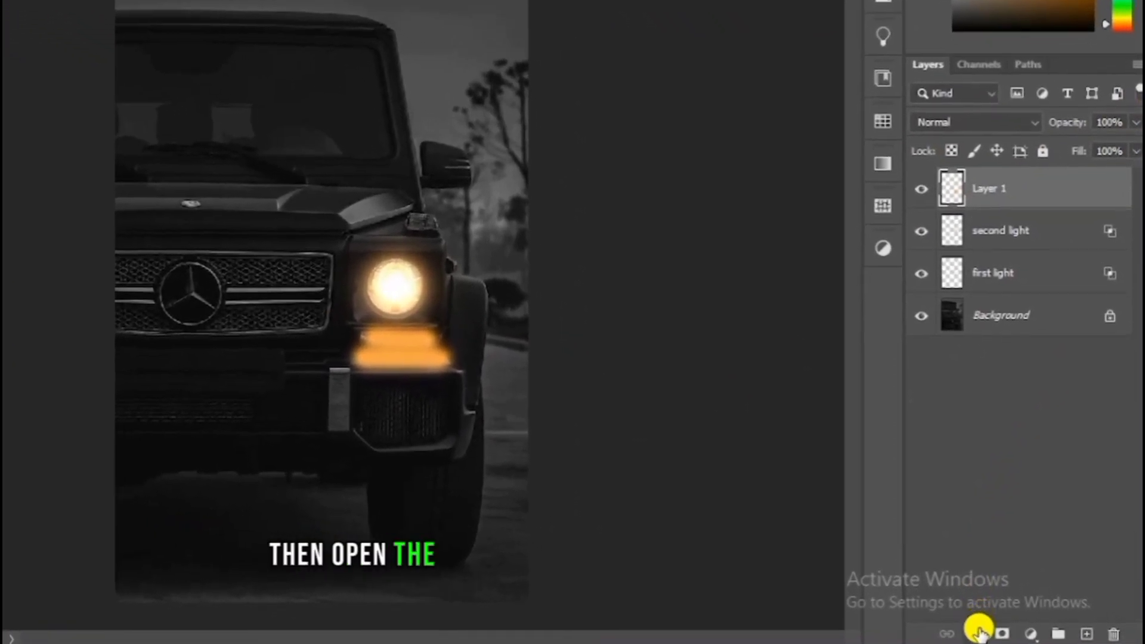
# - In the LED strip layer's blending options, split the Underlying Layer shadow slider to 13 / 182, apply it and compare with the layer hidden
pyautogui.click(1008, 632)
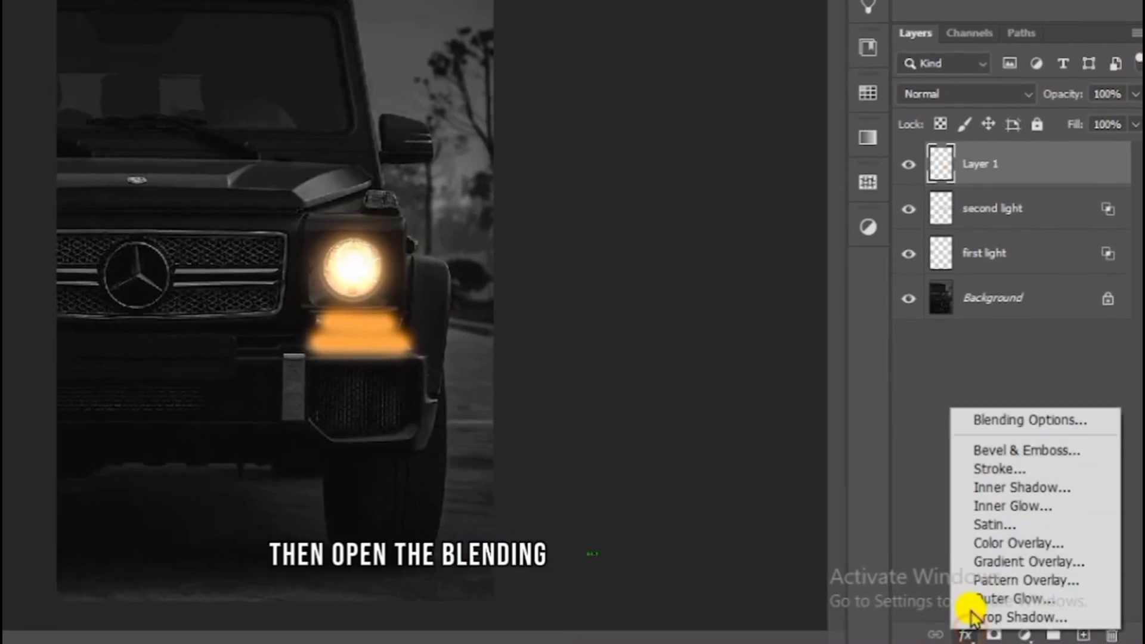
pyautogui.click(1002, 423)
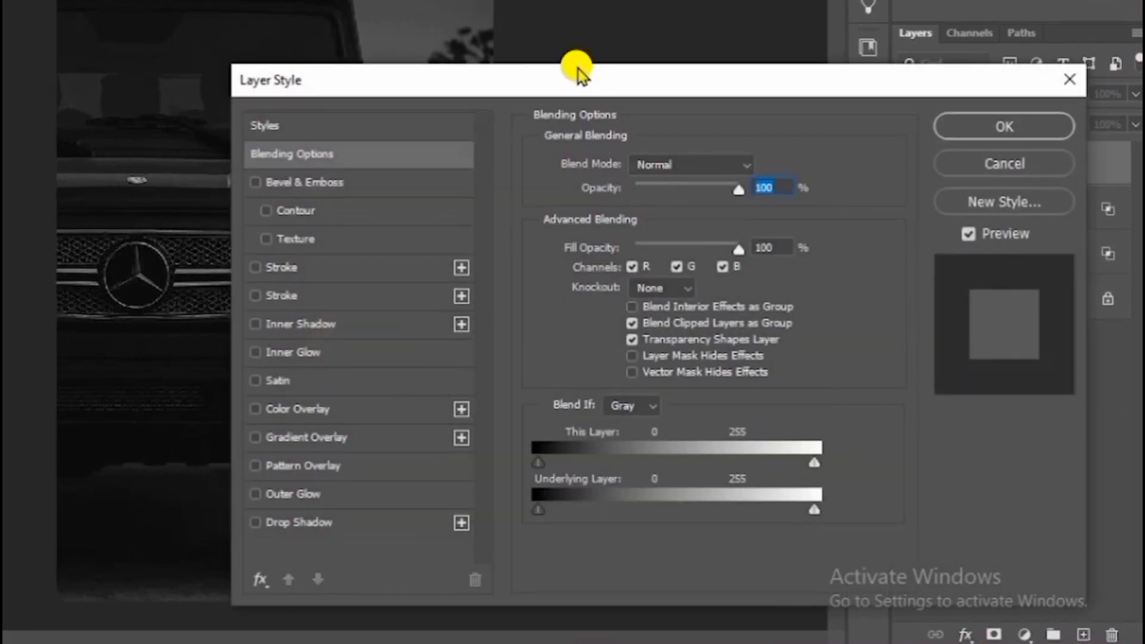
pyautogui.moveTo(527, 92); pyautogui.dragTo(737, 113)
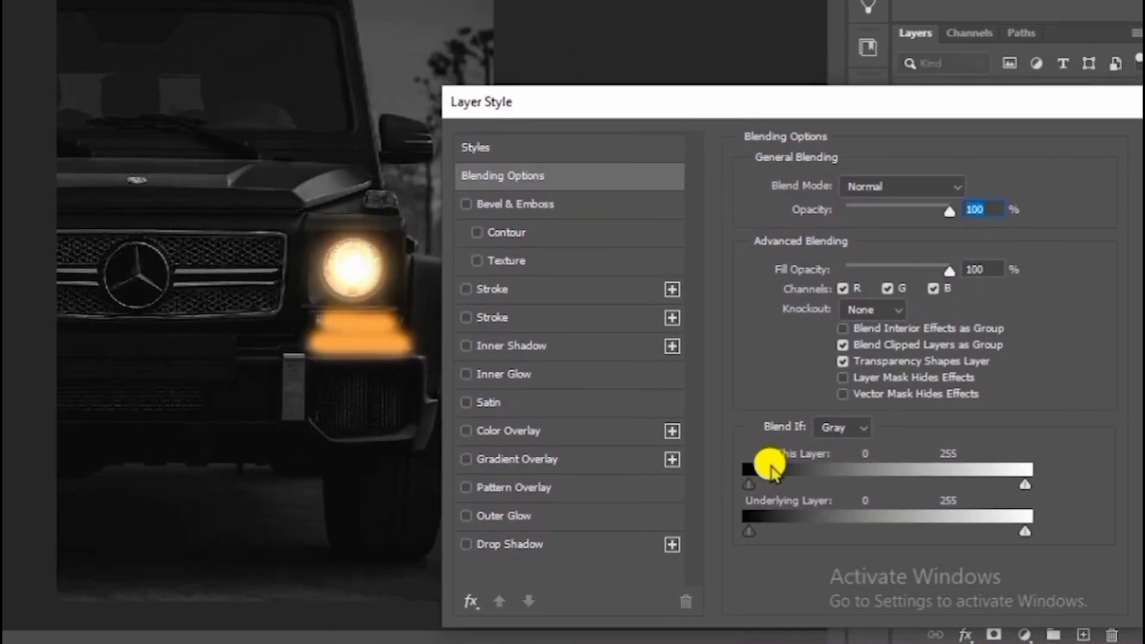
pyautogui.moveTo(747, 534); pyautogui.dragTo(788, 537)
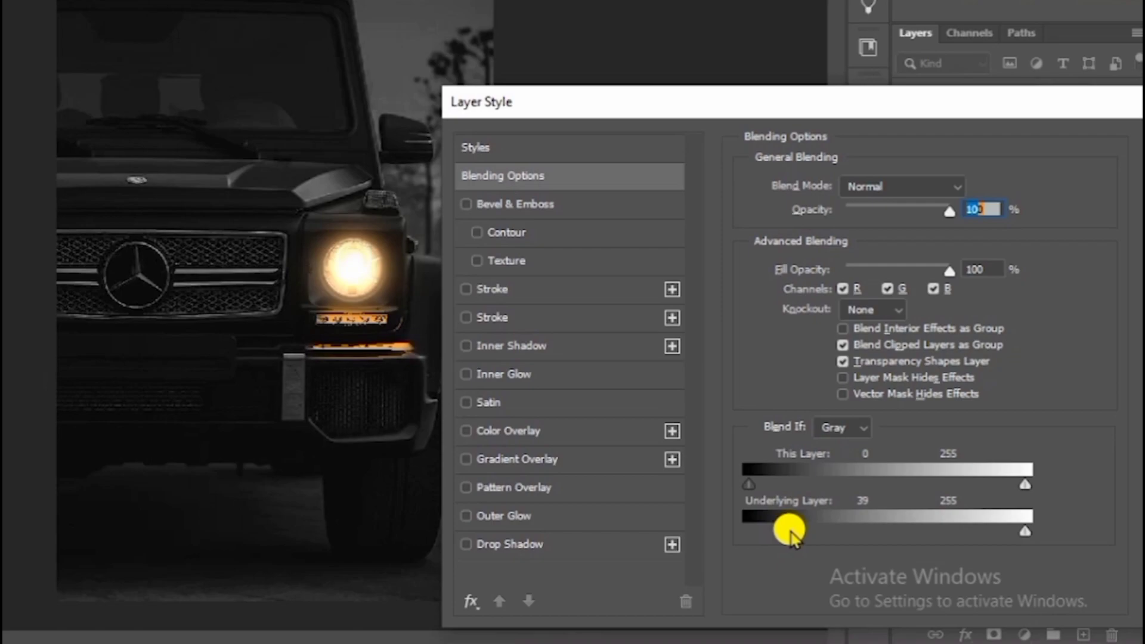
pyautogui.moveTo(795, 536); pyautogui.dragTo(923, 532)
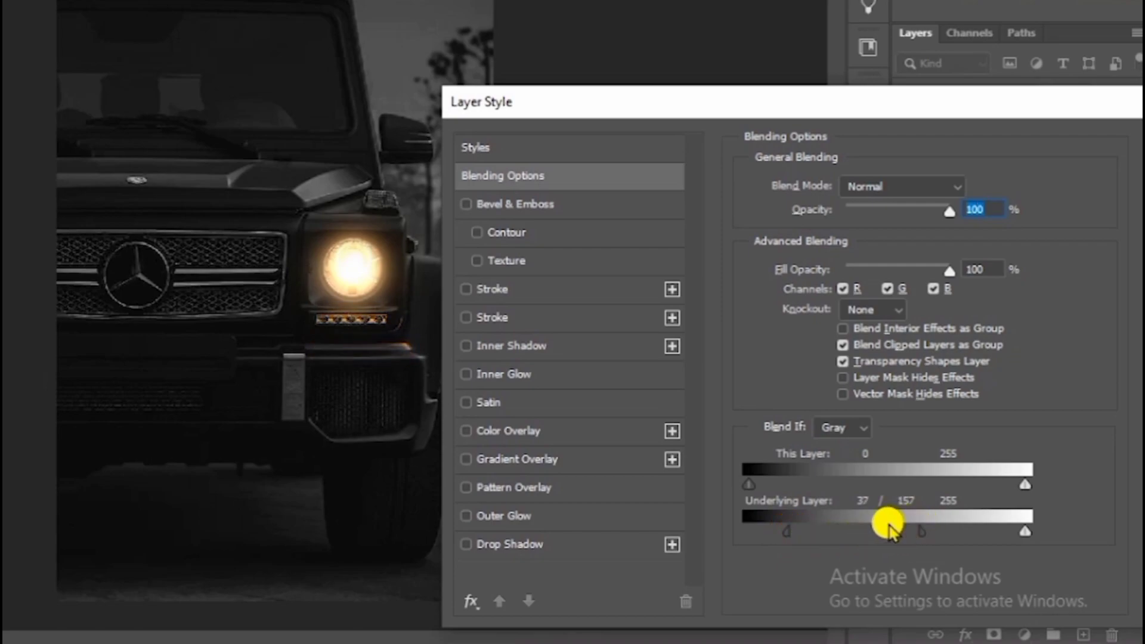
pyautogui.moveTo(786, 532); pyautogui.dragTo(771, 541)
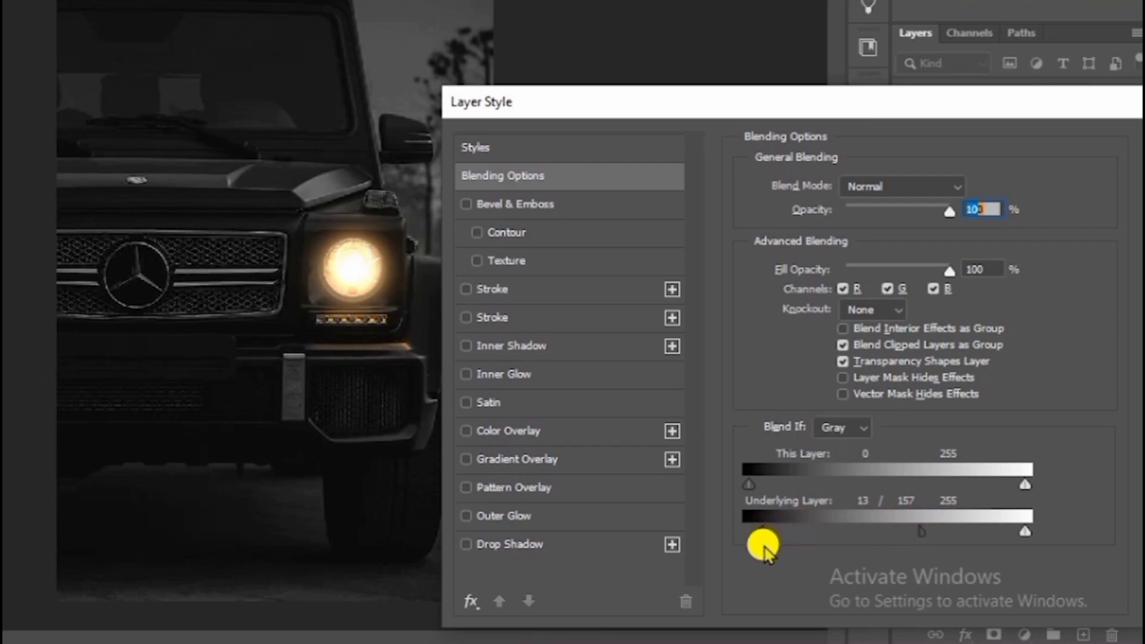
pyautogui.moveTo(924, 533); pyautogui.dragTo(943, 540)
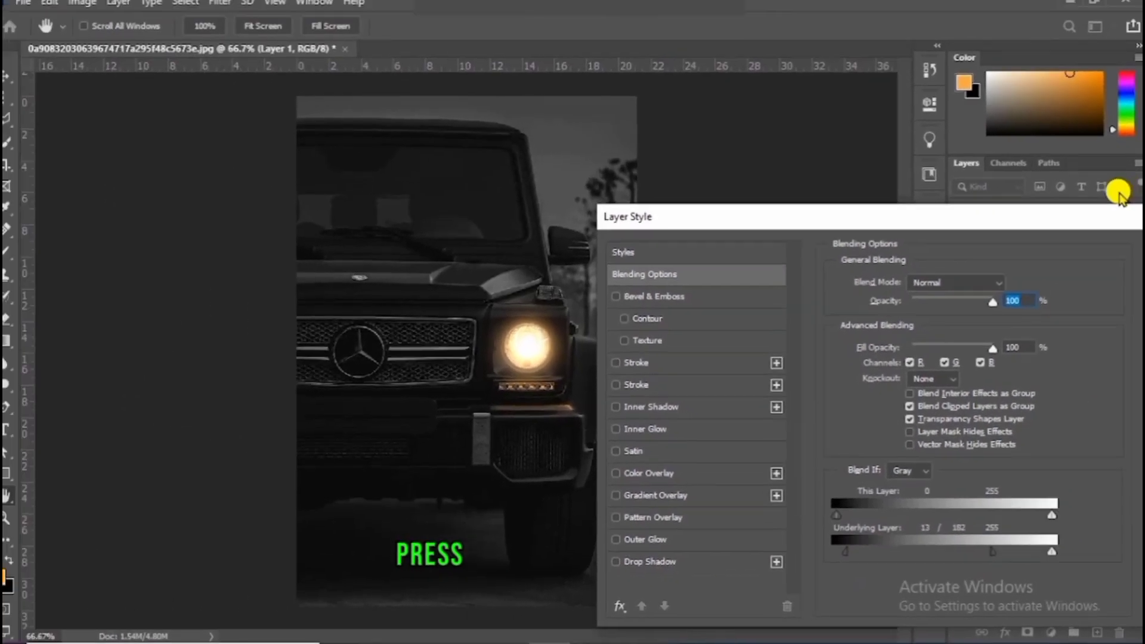
pyautogui.moveTo(1093, 108); pyautogui.dragTo(927, 135)
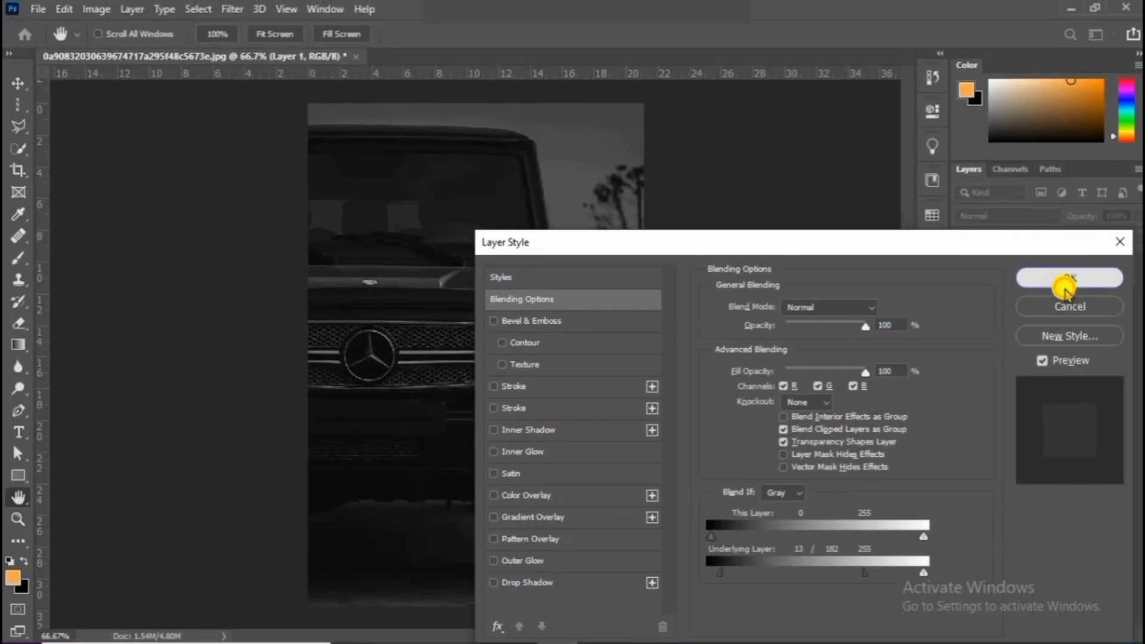
pyautogui.click(1060, 279)
pyautogui.click(966, 272)
pyautogui.click(966, 272)
pyautogui.click(966, 272)
pyautogui.click(967, 272)
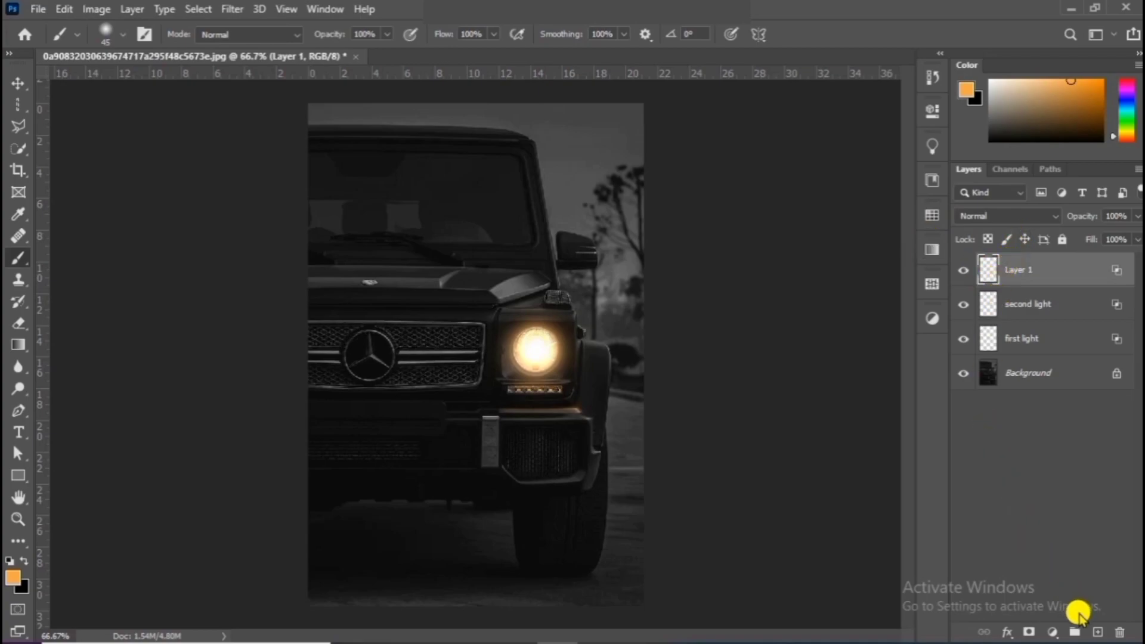
# - Add a new layer above the LED strip layer and enlarge the soft brush to 500 px
pyautogui.click(1096, 632)
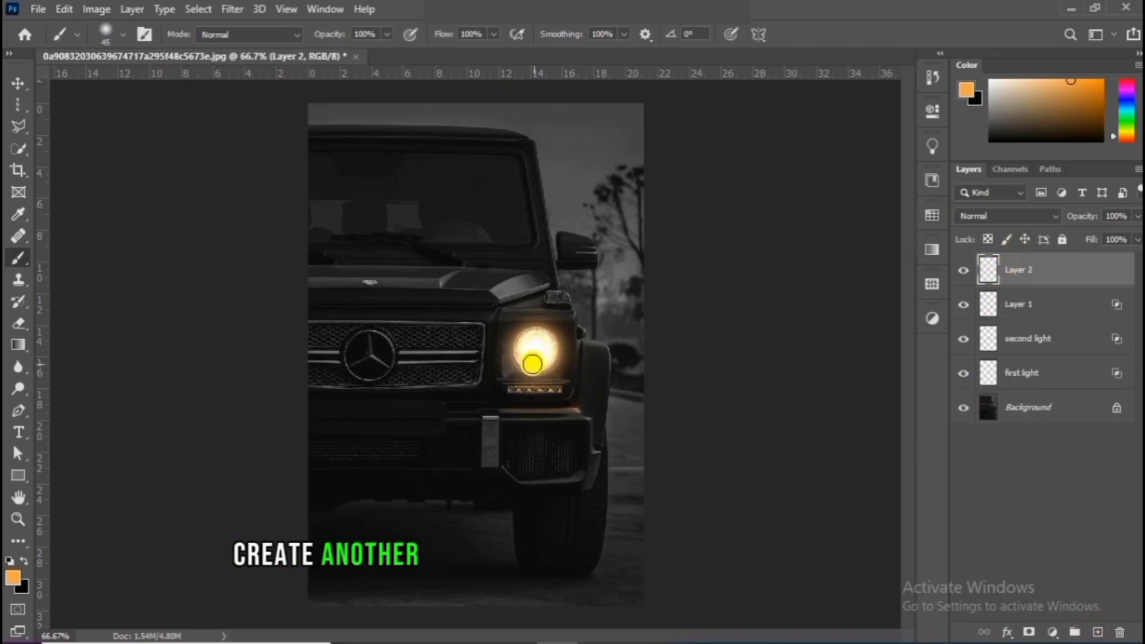
pyautogui.press(']')
pyautogui.press(']')
pyautogui.press(']')
pyautogui.press(']')
pyautogui.press(']')
pyautogui.press(']')
pyautogui.press(']')
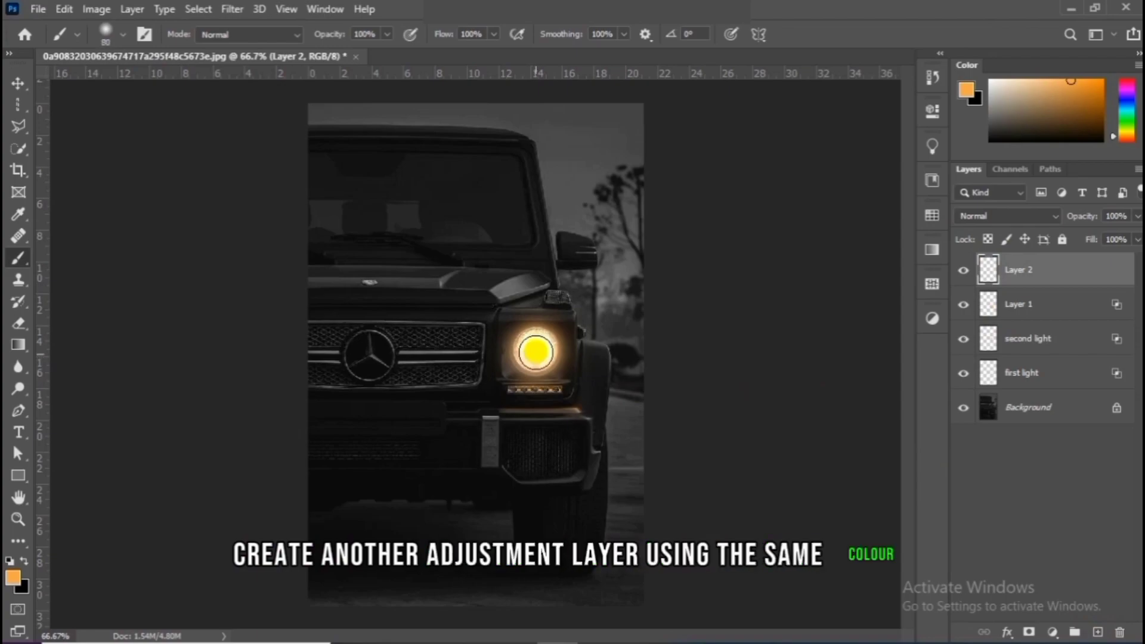
pyautogui.press(']')
pyautogui.press(']')
pyautogui.press(']')
pyautogui.press(']')
pyautogui.press(']')
pyautogui.press(']')
pyautogui.press(']')
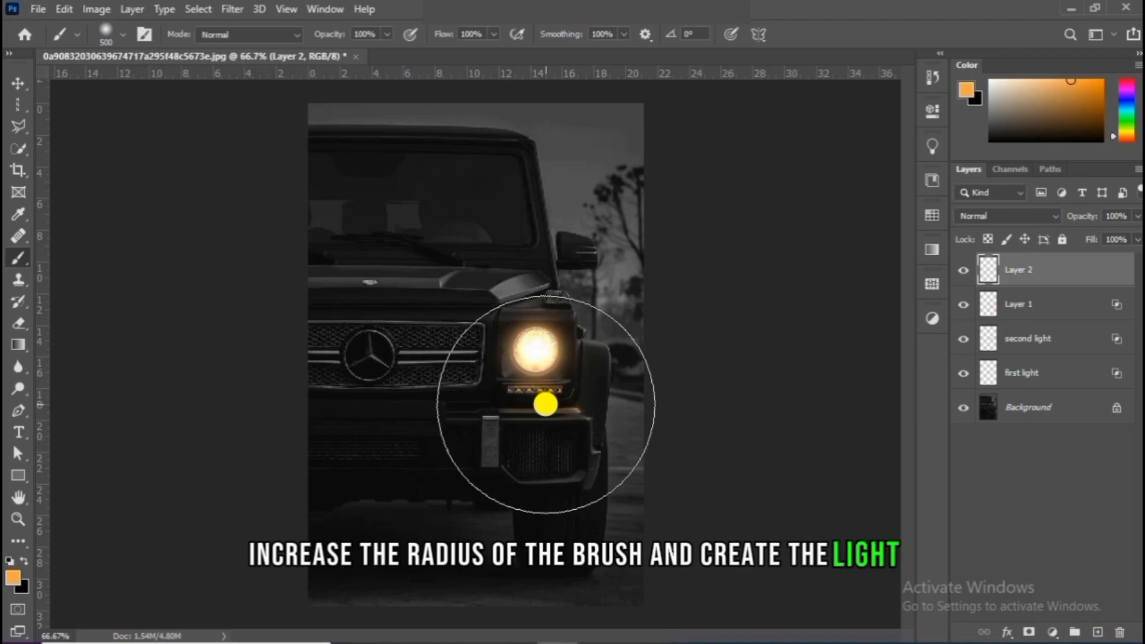
# - Rename the LED strip layer "reflection" and dab a large orange glow over the headlight on the empty top layer at 600 px
pyautogui.click(1019, 308)
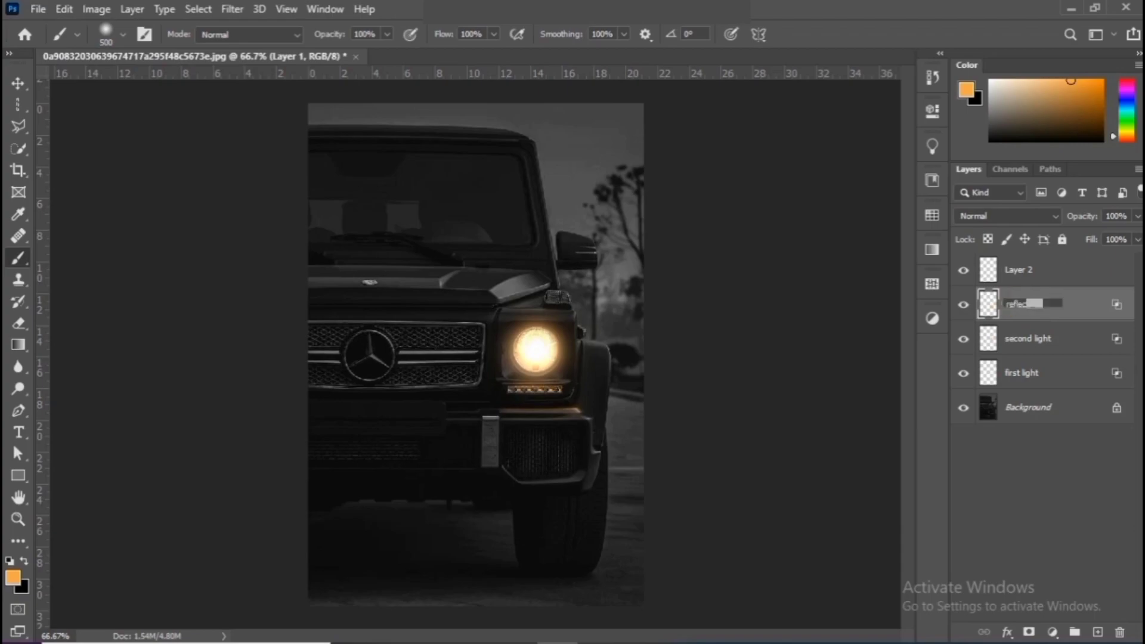
pyautogui.click(1025, 270)
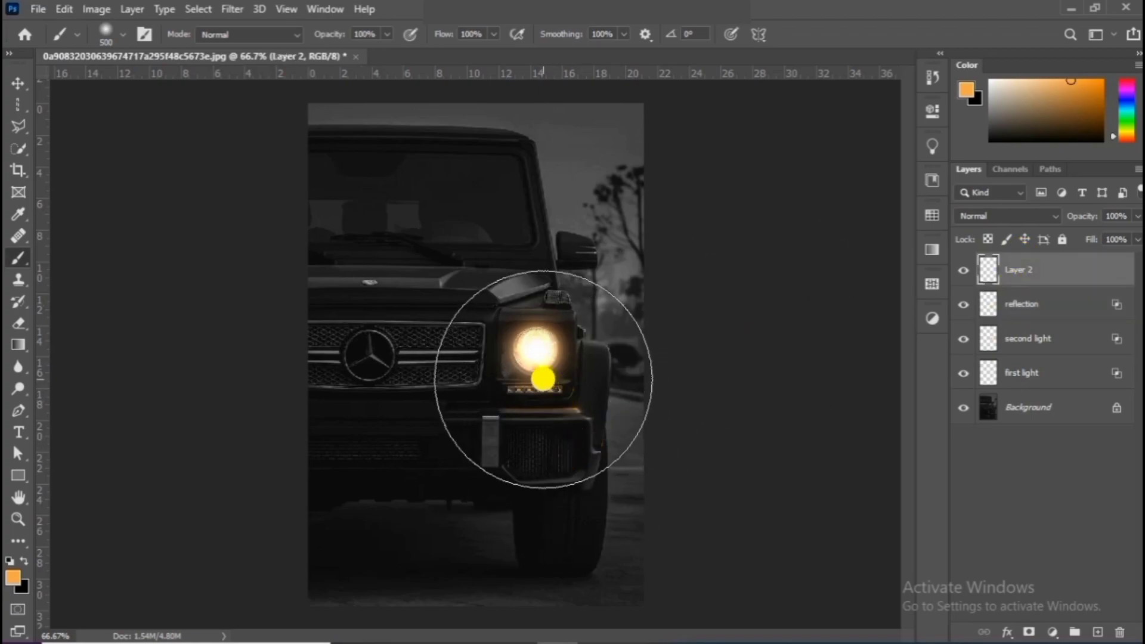
pyautogui.press(']')
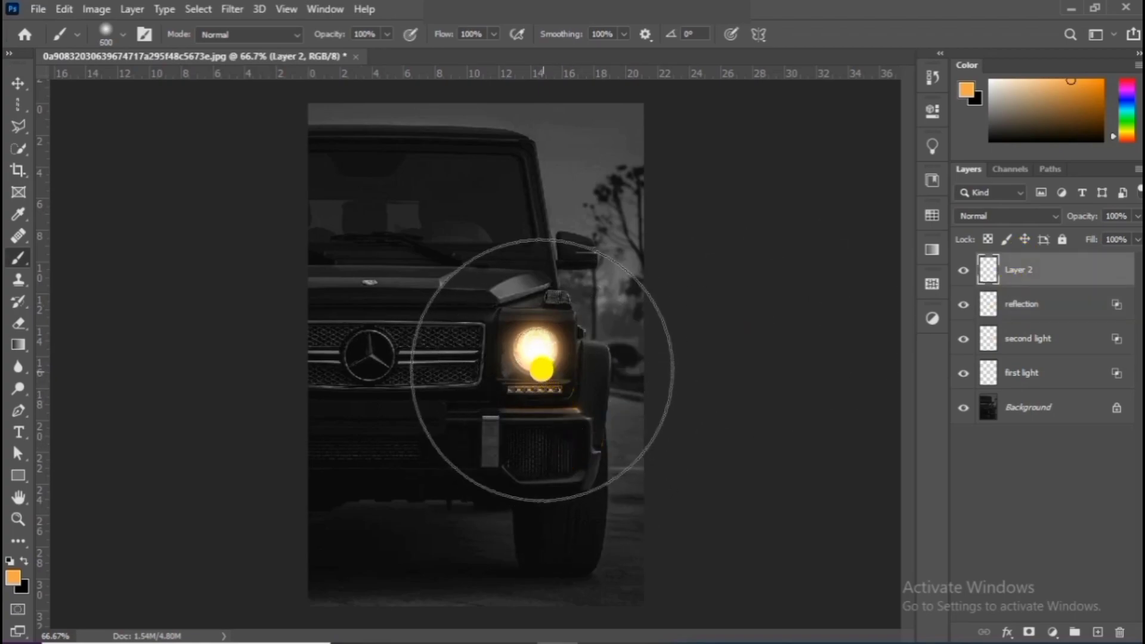
pyautogui.click(540, 367)
pyautogui.click(534, 372)
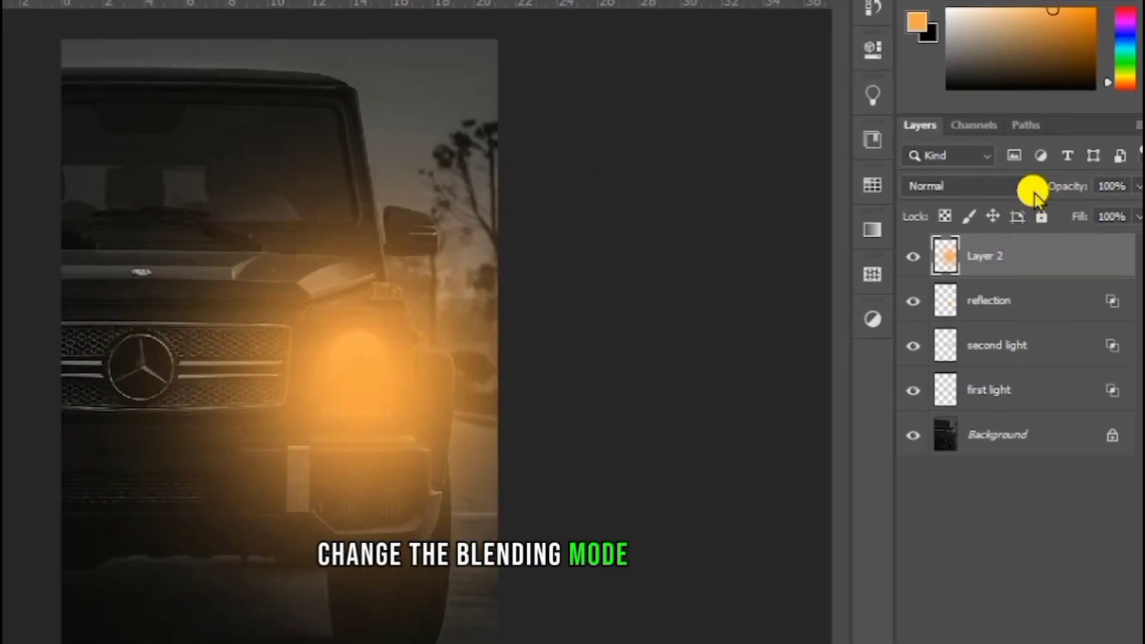
# - Set the large glow layer's blend mode to Linear Dodge (Add), keep it visible and activate the Polygonal Lasso Tool
pyautogui.click(1047, 216)
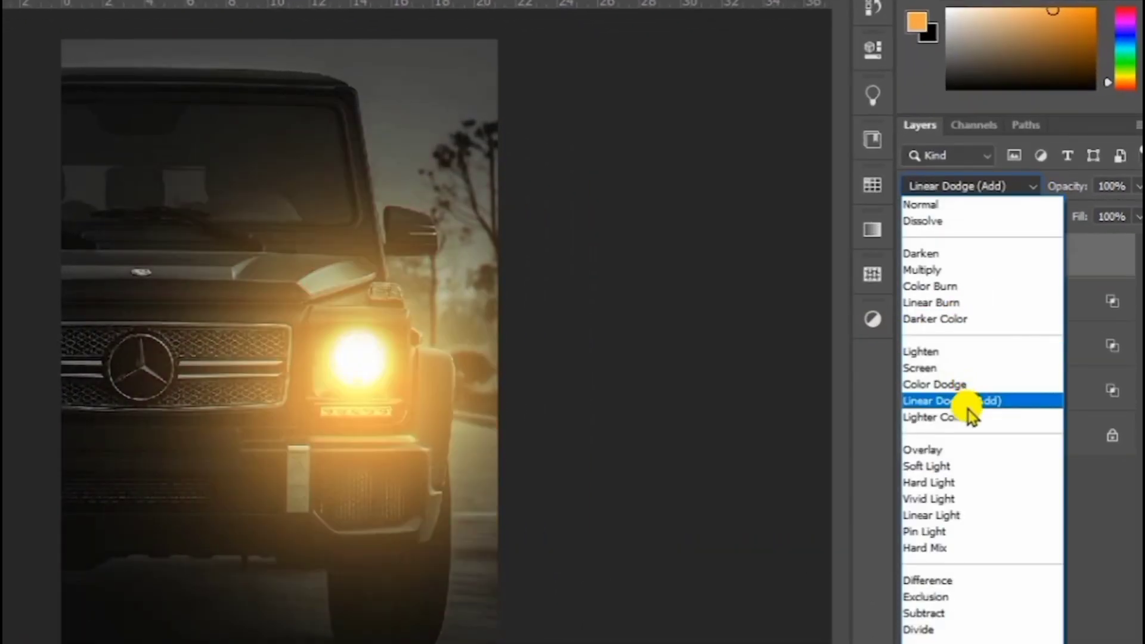
pyautogui.click(968, 405)
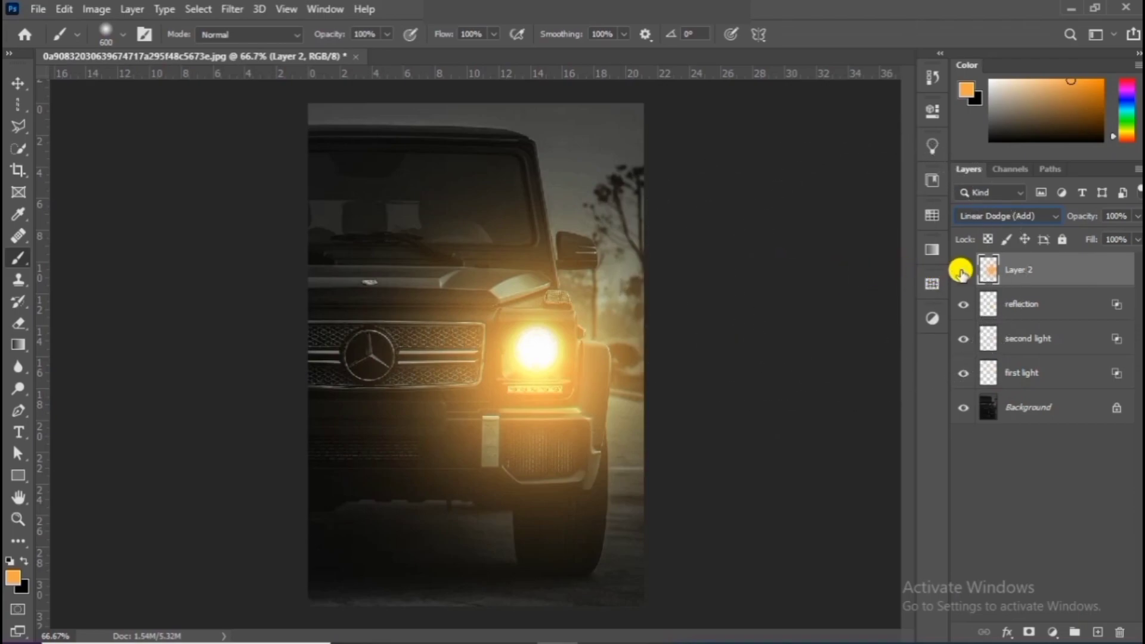
pyautogui.click(963, 272)
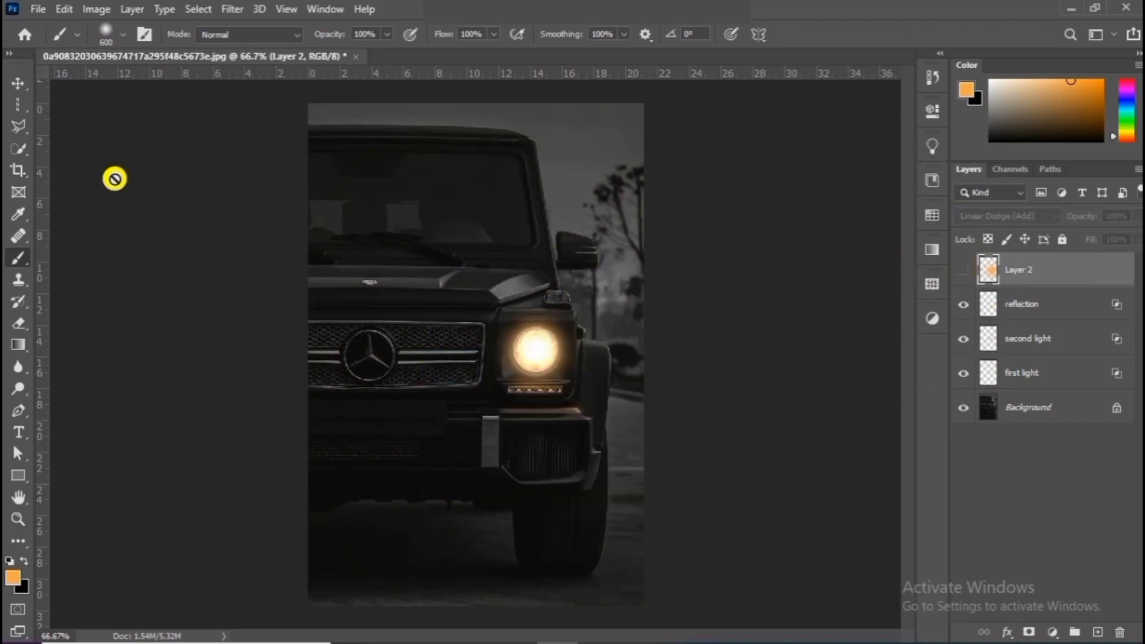
pyautogui.rightClick(17, 124)
pyautogui.click(94, 136)
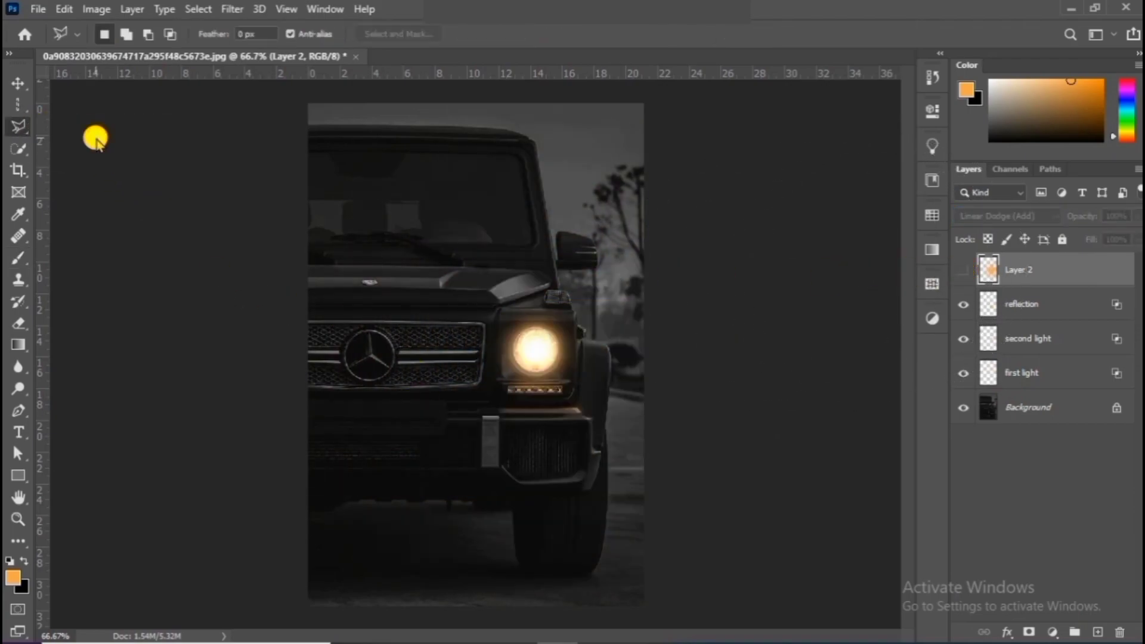
pyautogui.click(964, 270)
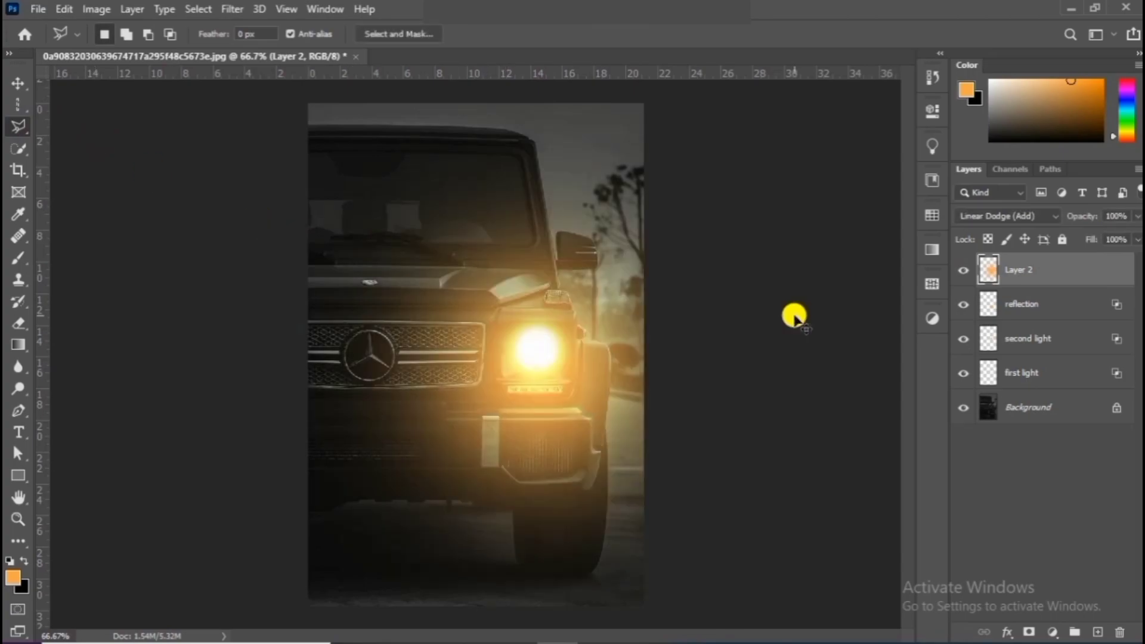
# - Enlarge the large glow layer beyond the canvas edges with Free Transform and apply the transformation
pyautogui.hotkey('ctrl', 't')
pyautogui.moveTo(475, 103); pyautogui.dragTo(478, 35)
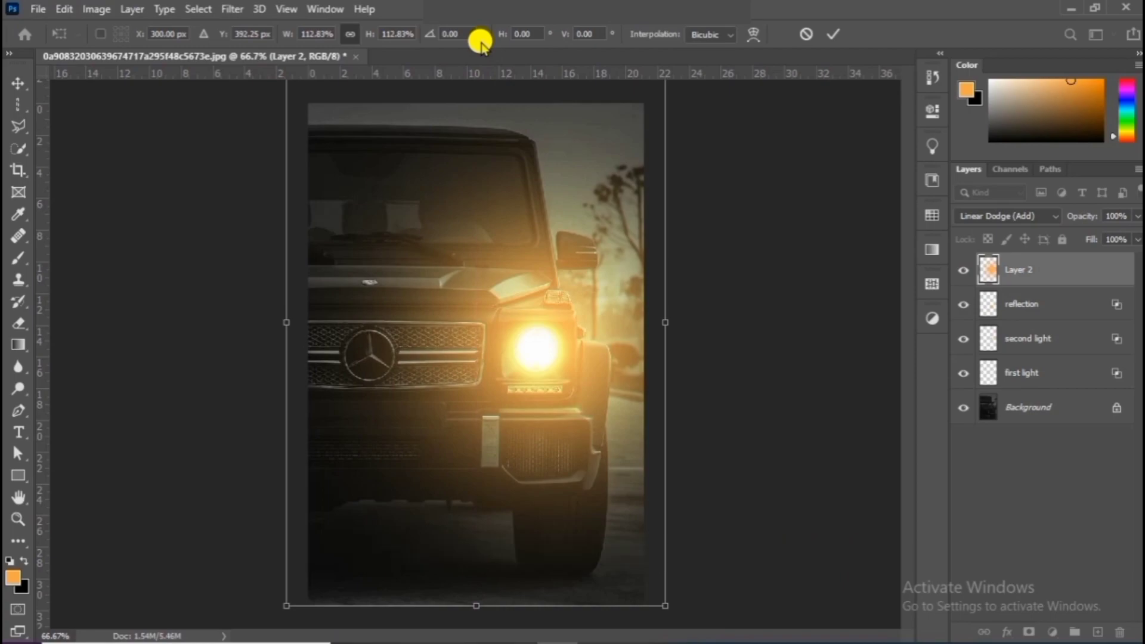
pyautogui.hotkey('ctrl', '-')
pyautogui.moveTo(469, 543); pyautogui.dragTo(485, 603)
pyautogui.moveTo(507, 531)
pyautogui.mouseDown()
pyautogui.moveTo(505, 497)
pyautogui.moveTo(505, 509)
pyautogui.mouseUp()
pyautogui.press('Return')
pyautogui.press('l')
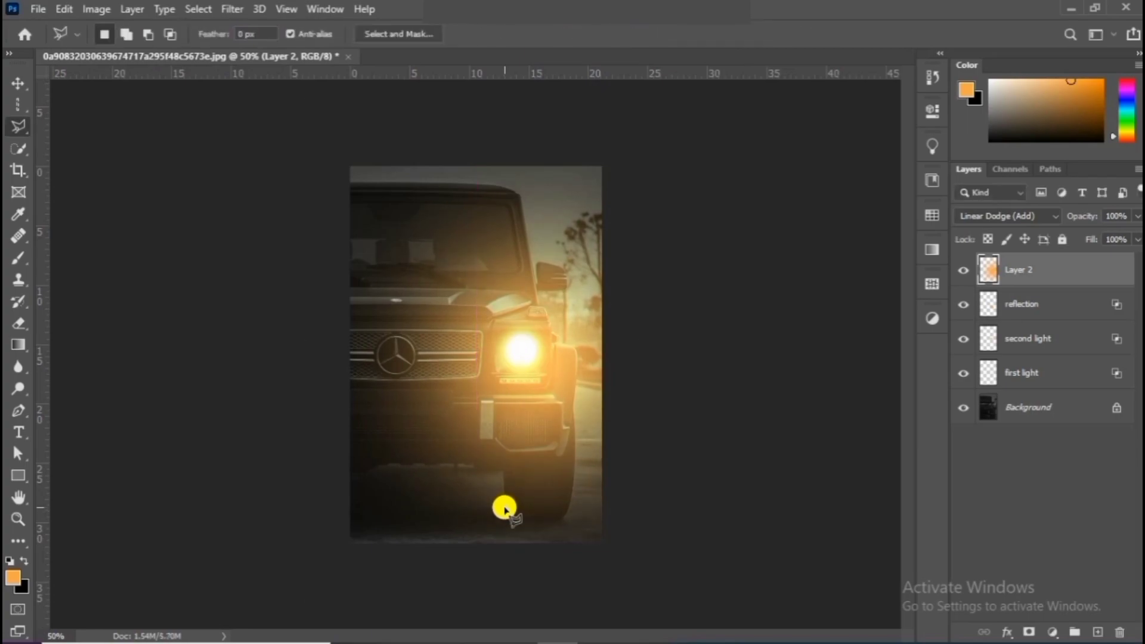
# - With the large glow layer hidden, draw a Polygonal Lasso selection shaped like a light beam widening from the headlight to below the canvas
pyautogui.hotkey('ctrl', '+')
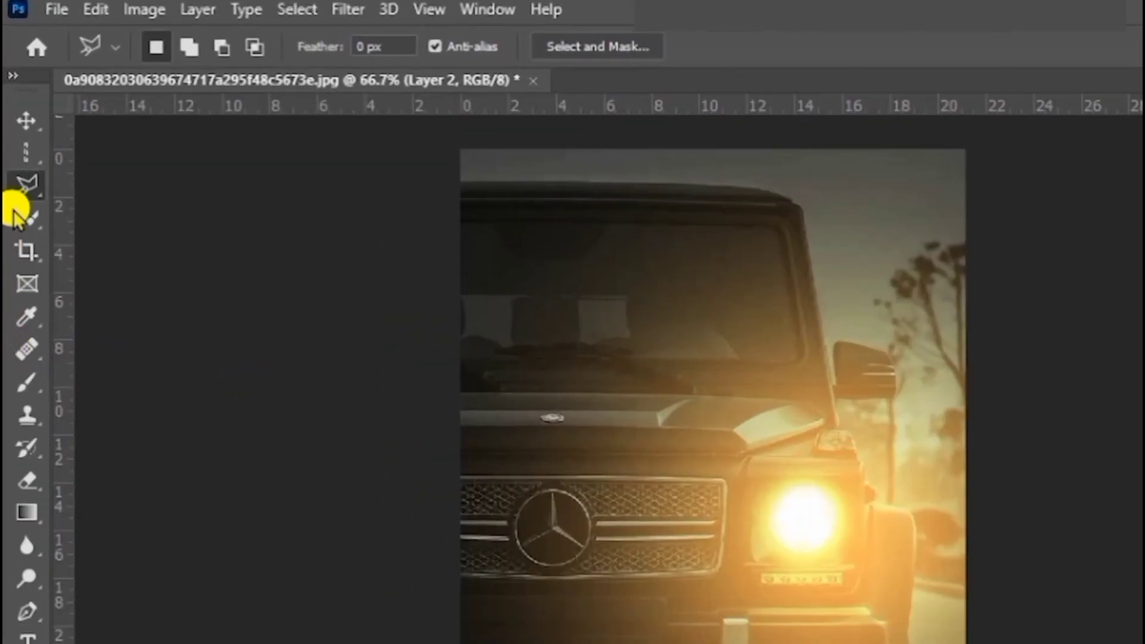
pyautogui.click(16, 129)
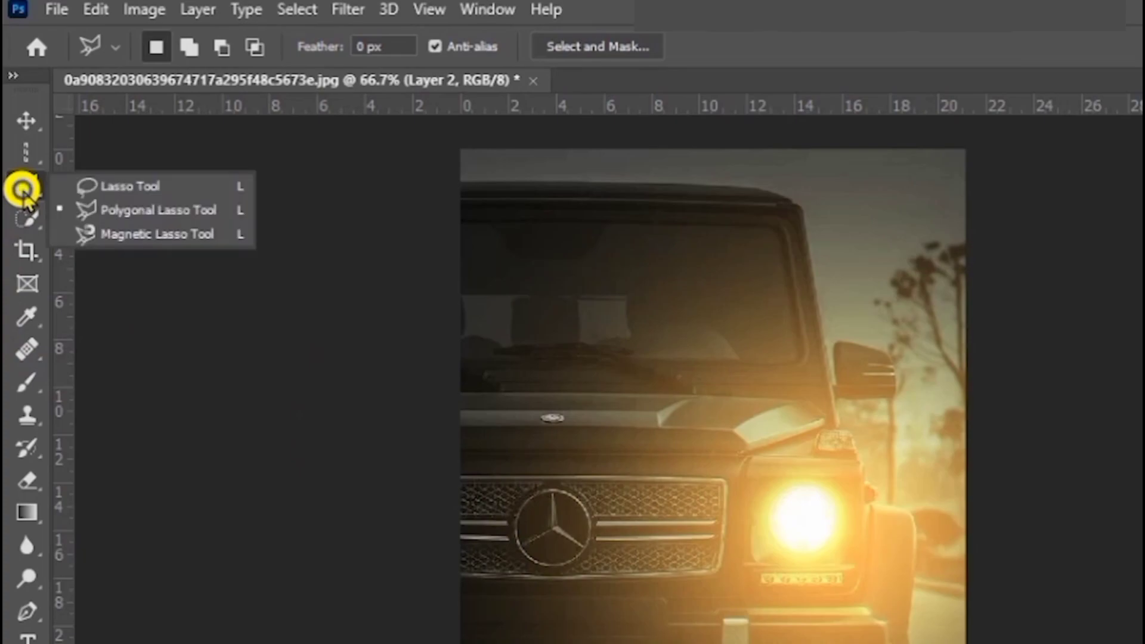
pyautogui.click(95, 210)
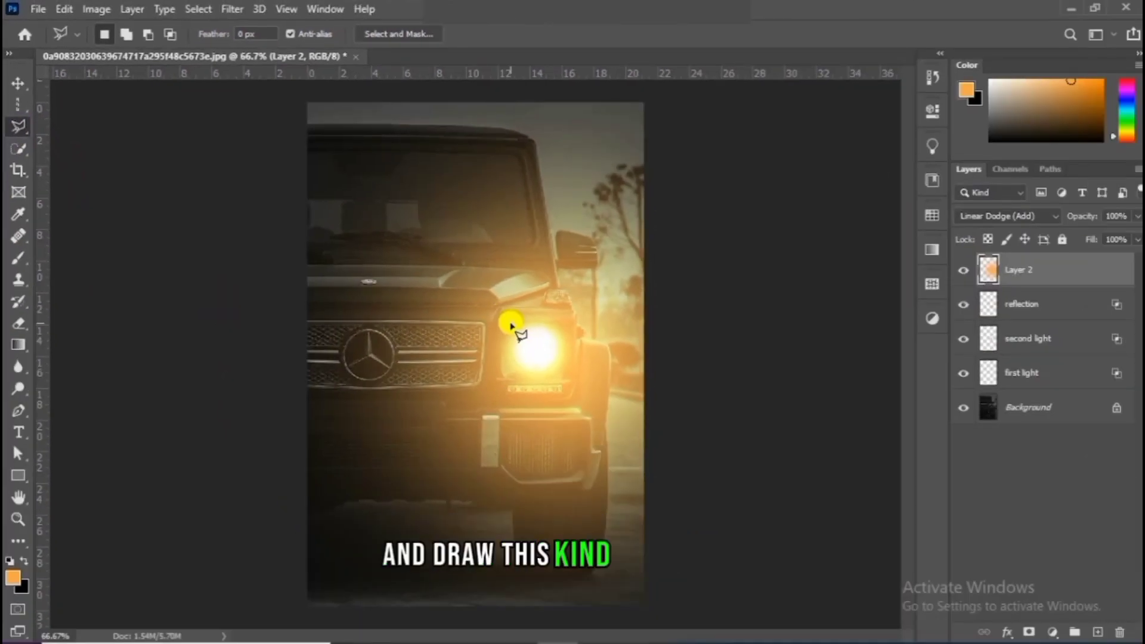
pyautogui.click(962, 271)
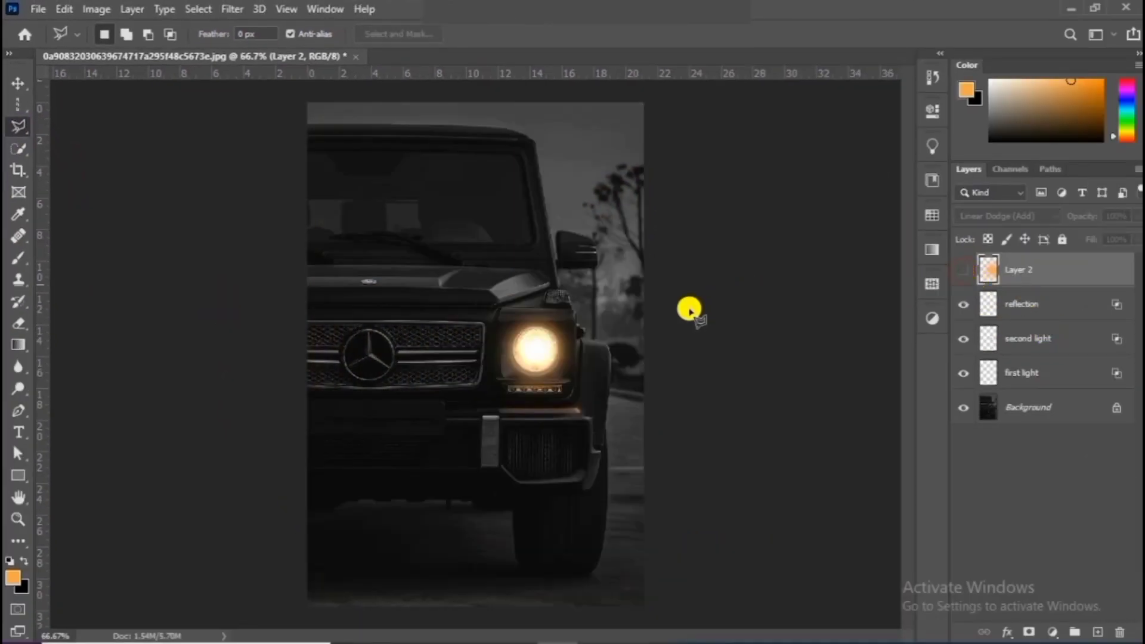
pyautogui.click(508, 325)
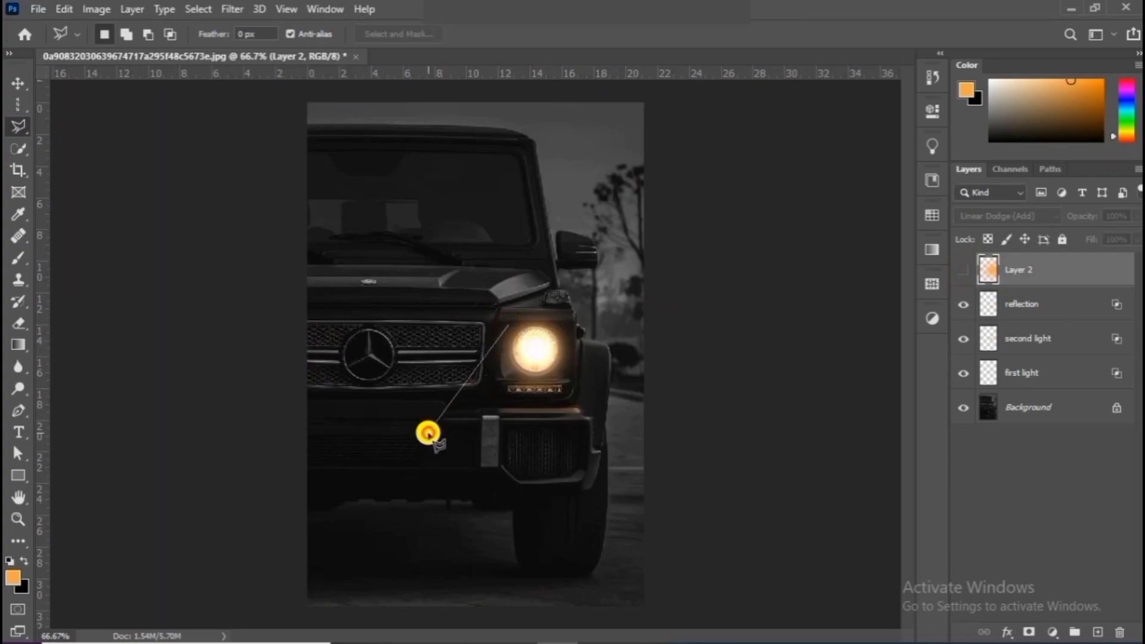
pyautogui.click(321, 620)
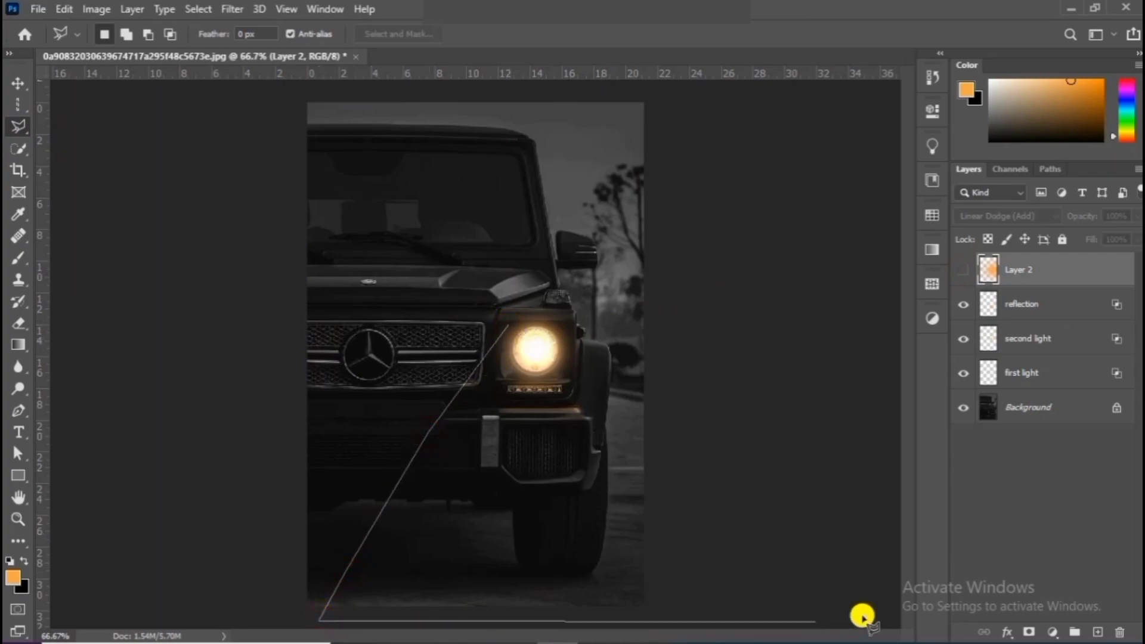
pyautogui.click(882, 613)
pyautogui.click(657, 406)
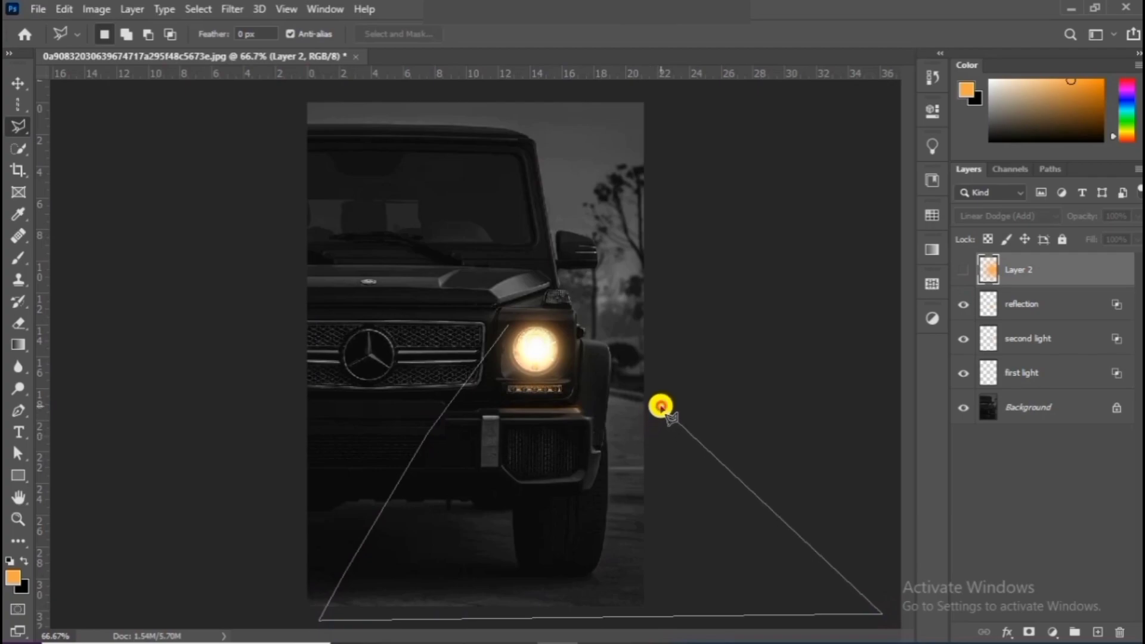
pyautogui.click(578, 349)
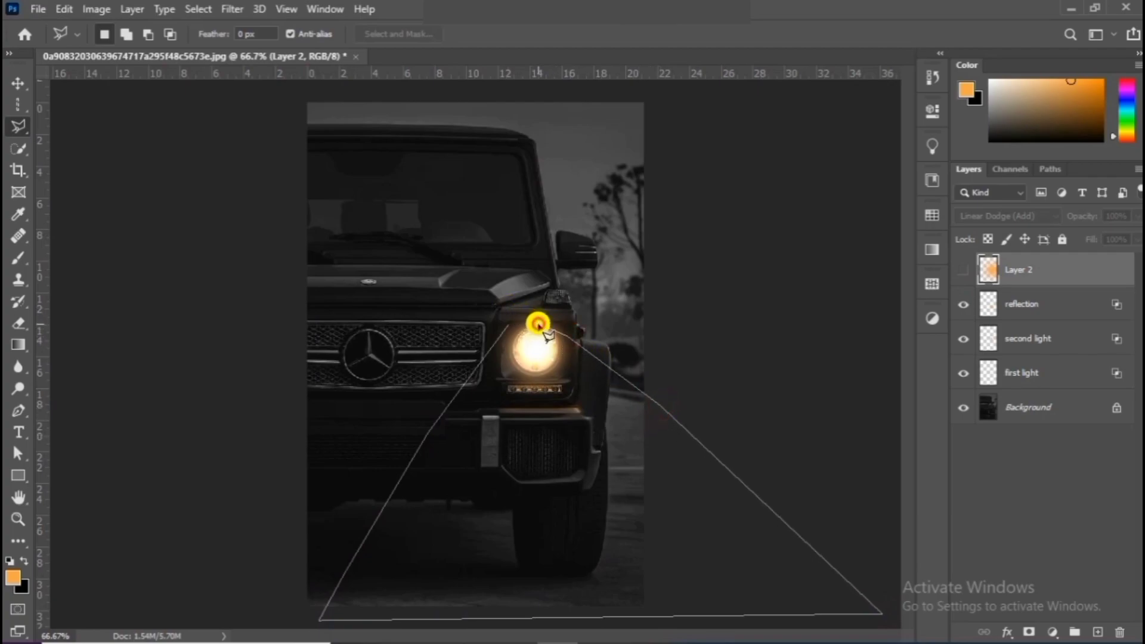
pyautogui.click(514, 328)
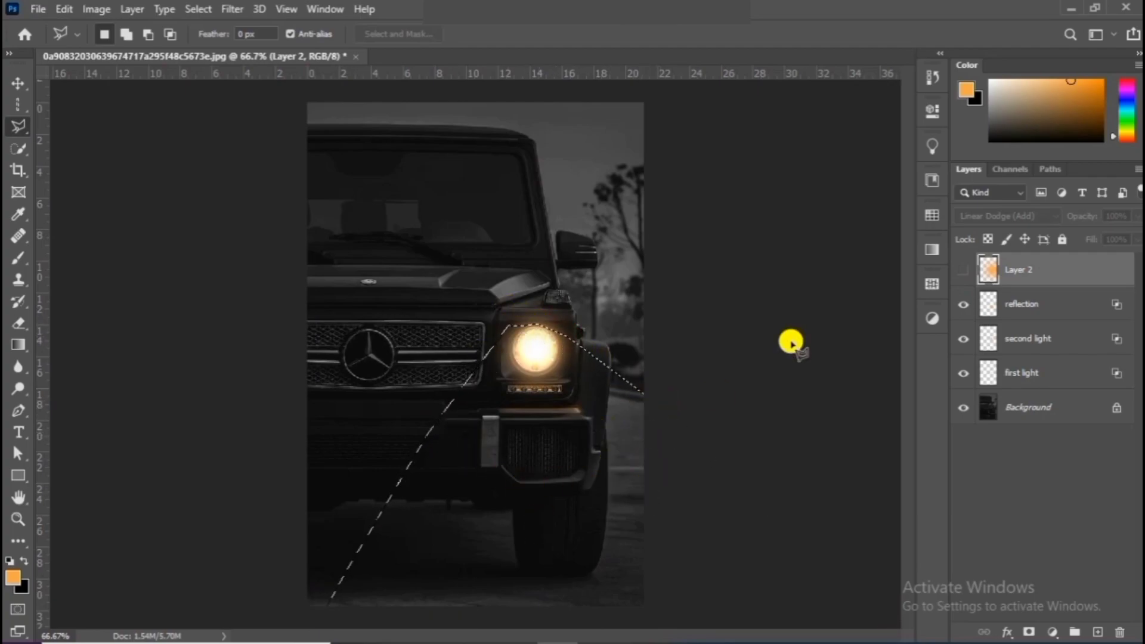
# - Show the large glow layer and add a layer mask from the beam-shaped selection
pyautogui.click(962, 269)
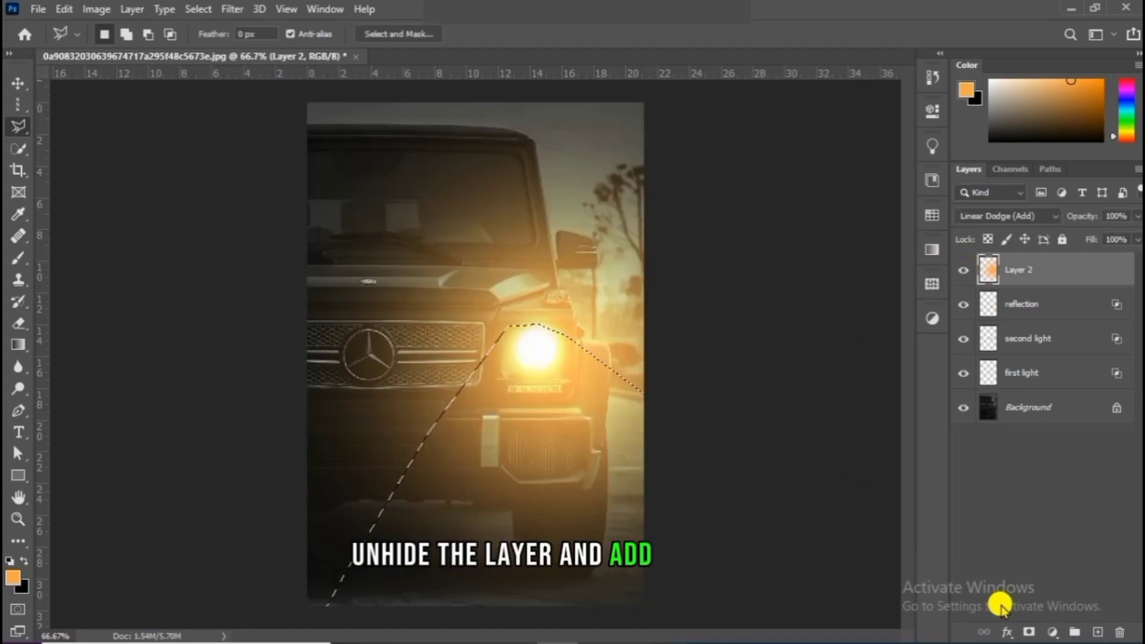
pyautogui.click(1029, 632)
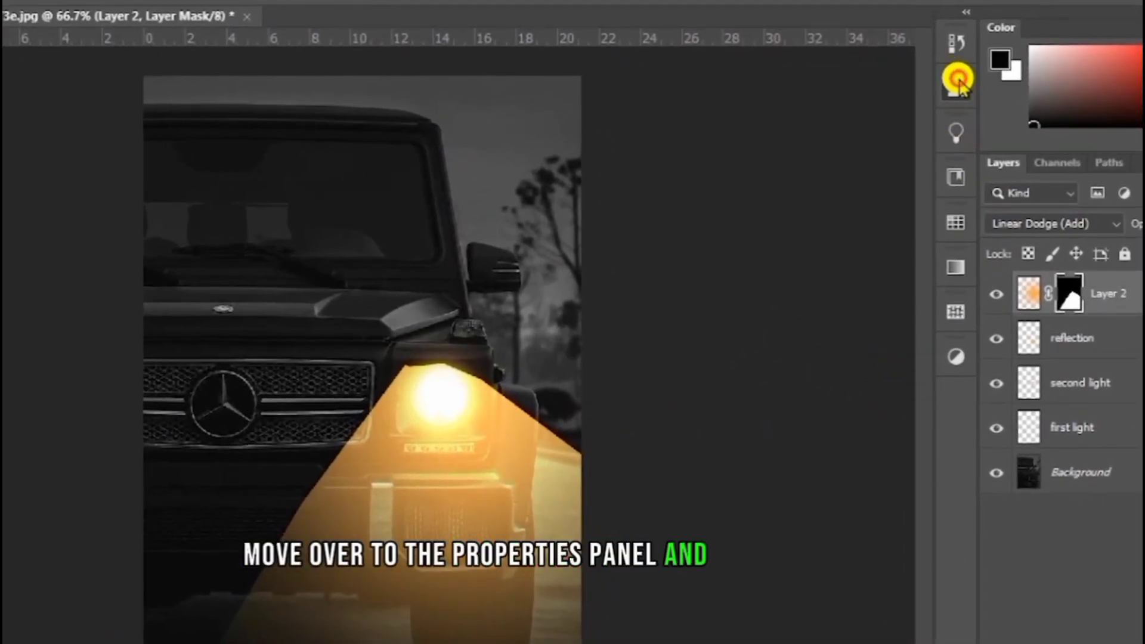
# - Soften the edges of the beam-shaped layer mask on the large glow layer with a feather of 35.2 px
pyautogui.click(957, 84)
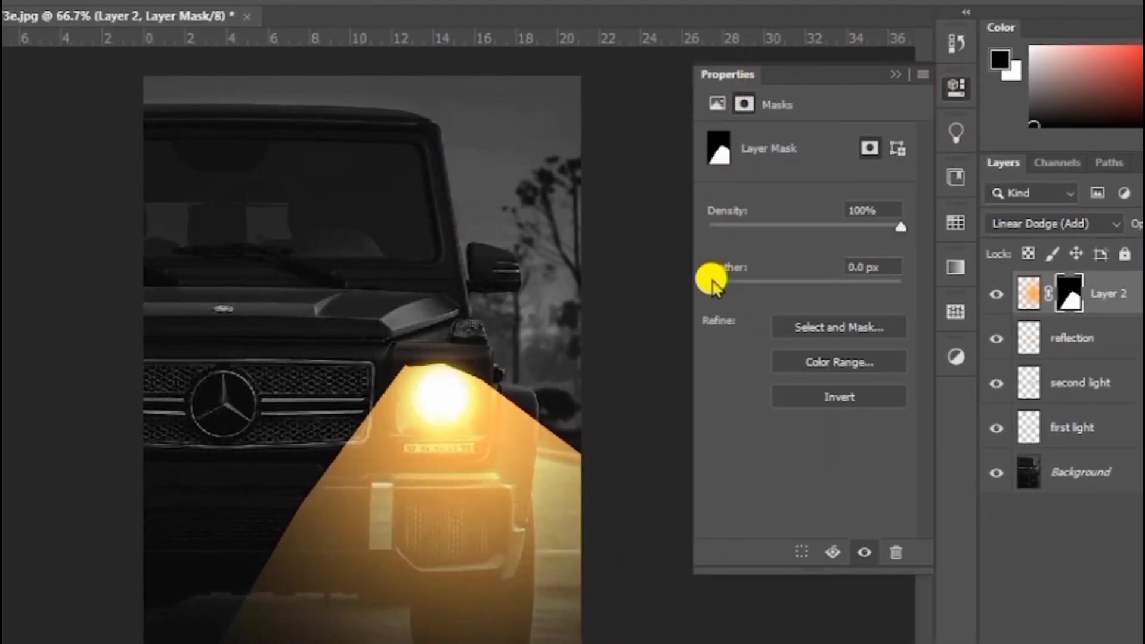
pyautogui.moveTo(714, 288); pyautogui.dragTo(734, 289)
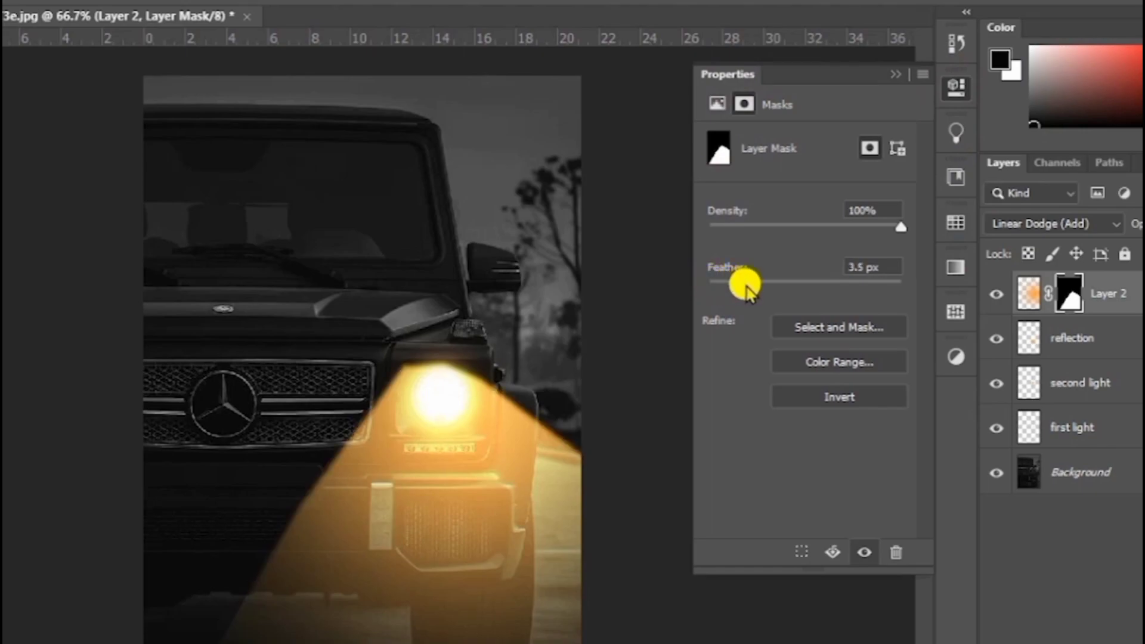
pyautogui.moveTo(787, 286); pyautogui.dragTo(806, 288)
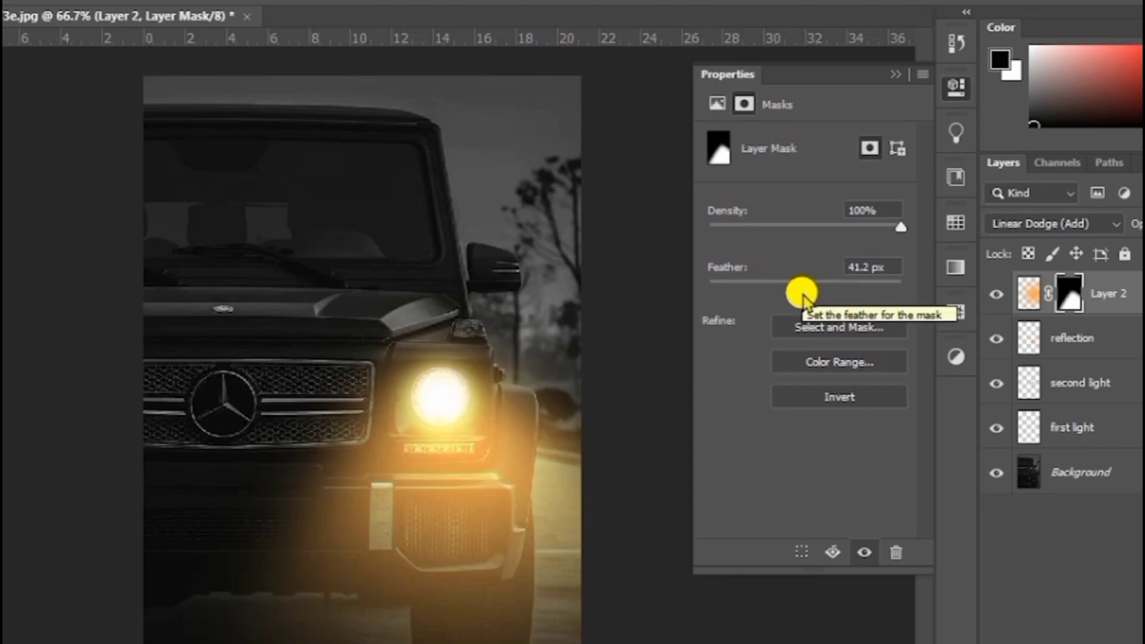
pyautogui.moveTo(809, 281); pyautogui.dragTo(804, 311)
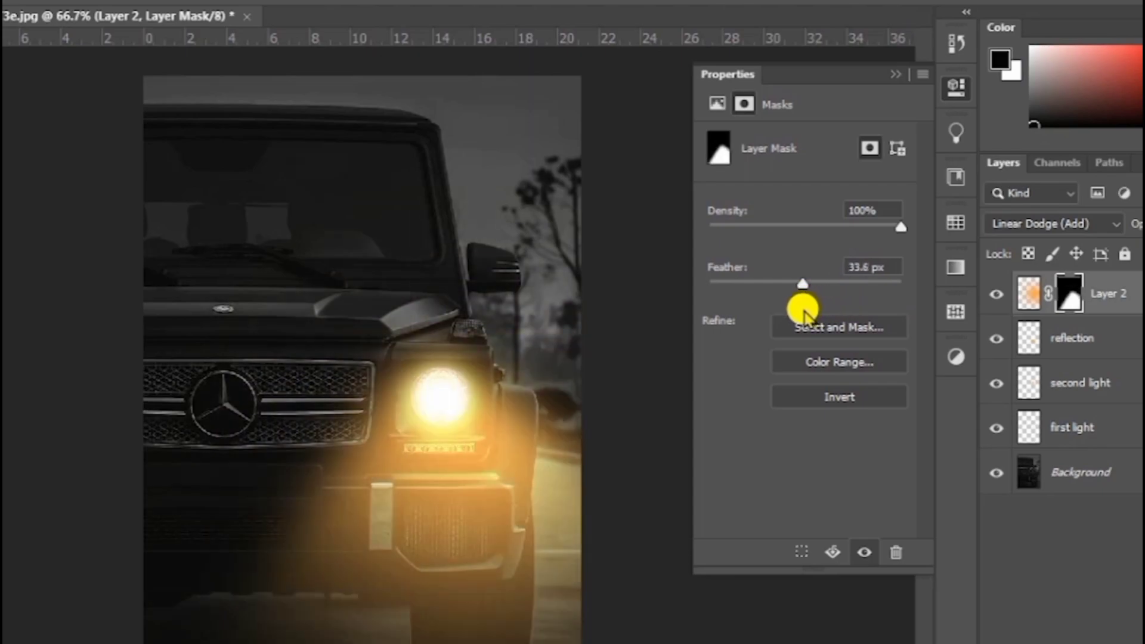
pyautogui.moveTo(803, 327); pyautogui.dragTo(806, 329)
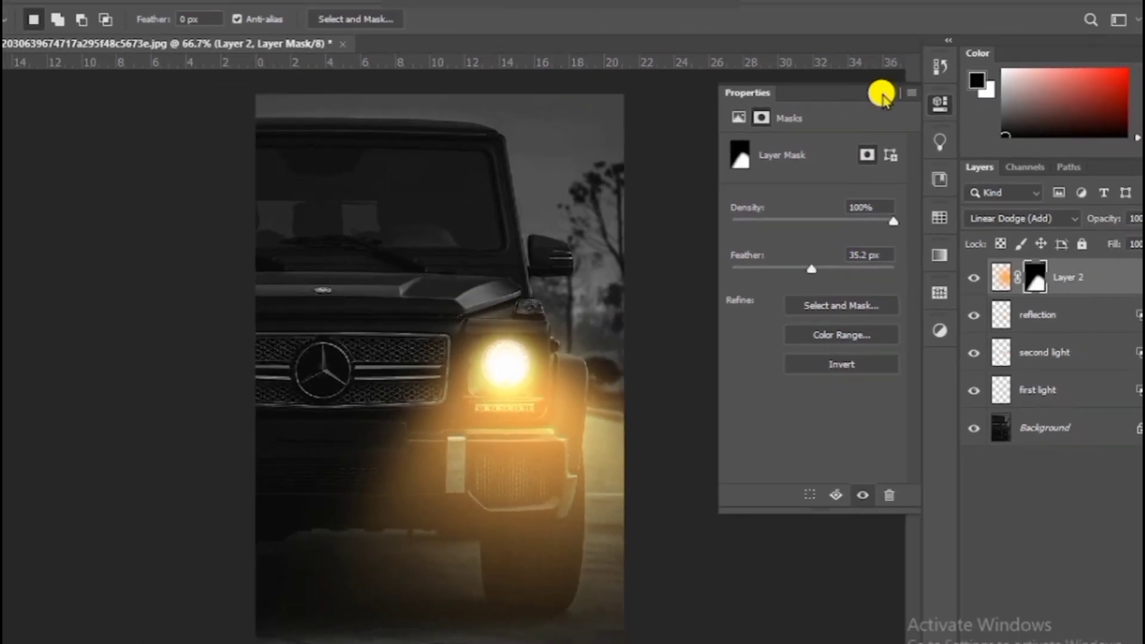
pyautogui.click(895, 75)
# - Set the masked light beam layer's fill to 80% and open its opacity for adjustment
pyautogui.moveTo(1137, 241); pyautogui.dragTo(1125, 256)
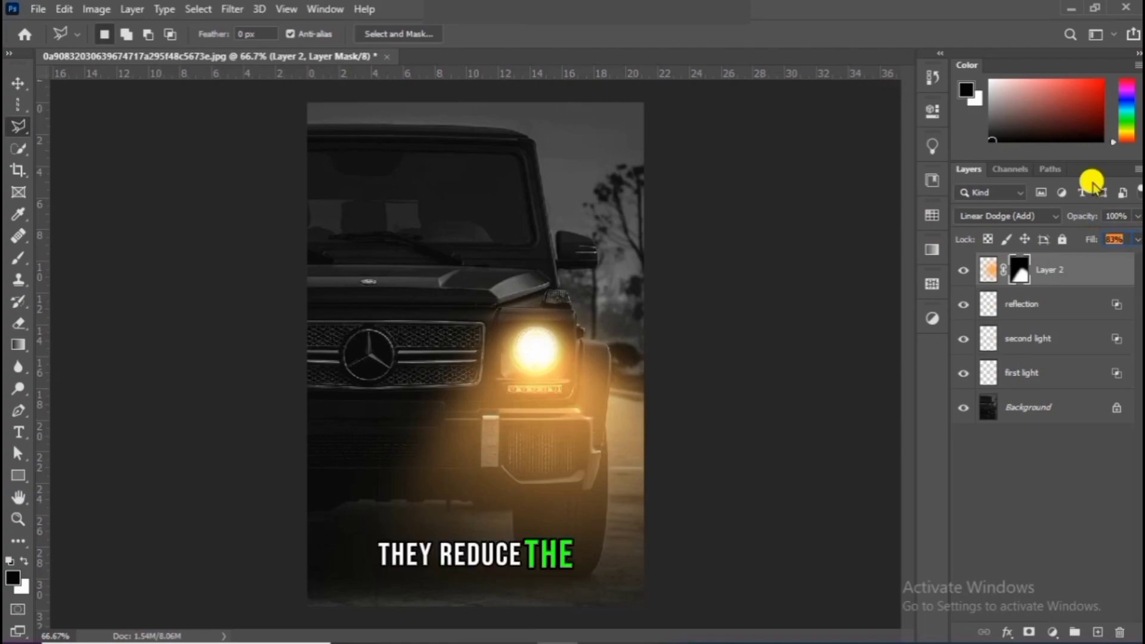
pyautogui.write('80')
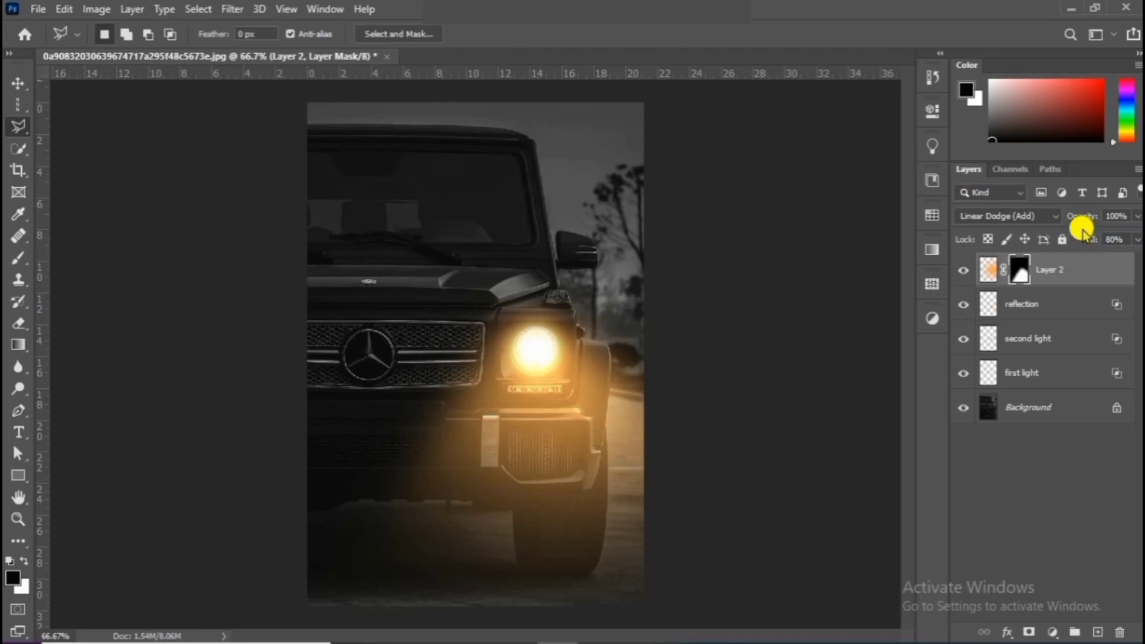
pyautogui.click(1137, 216)
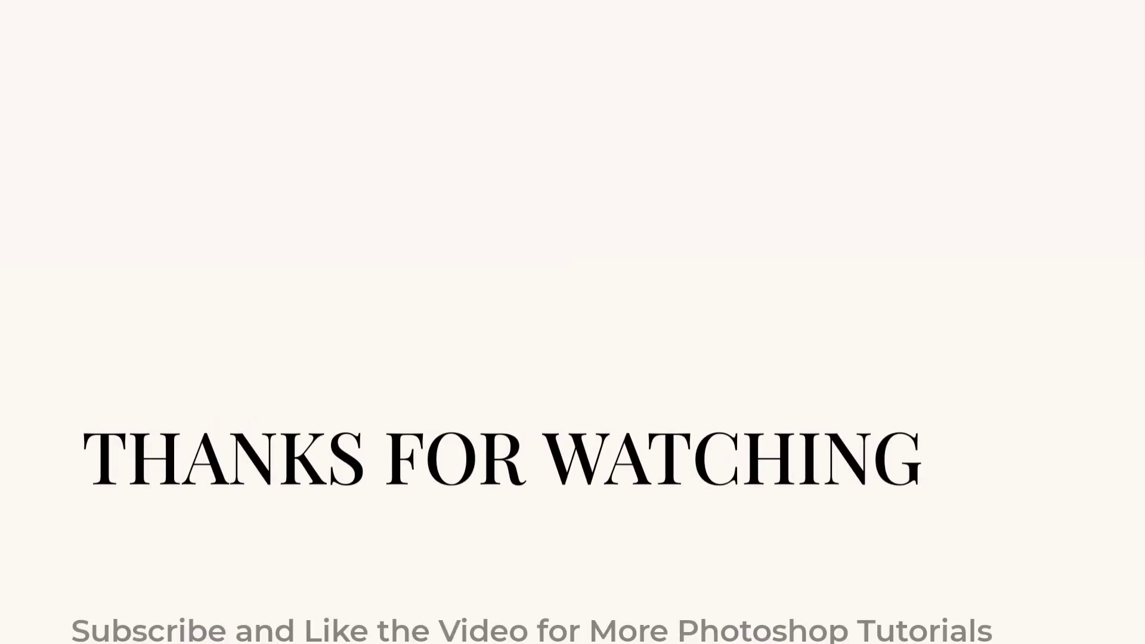